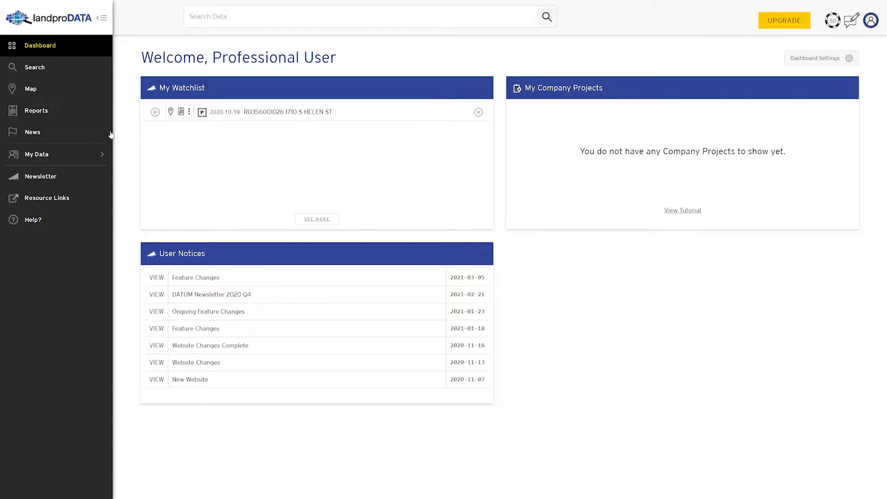
- Open the GIS map for Ada County and create a new layer under My Private Layers
{"action": "left_click", "coordinate": [45, 91]}
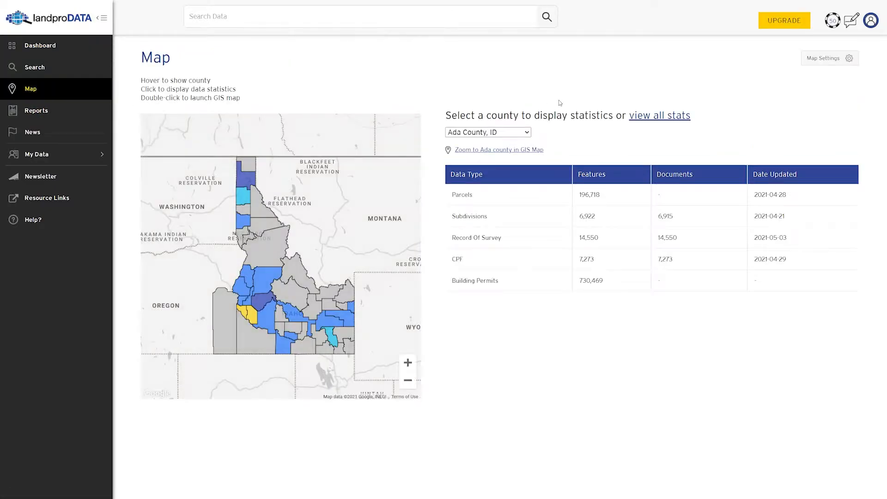
{"action": "left_click", "coordinate": [464, 151]}
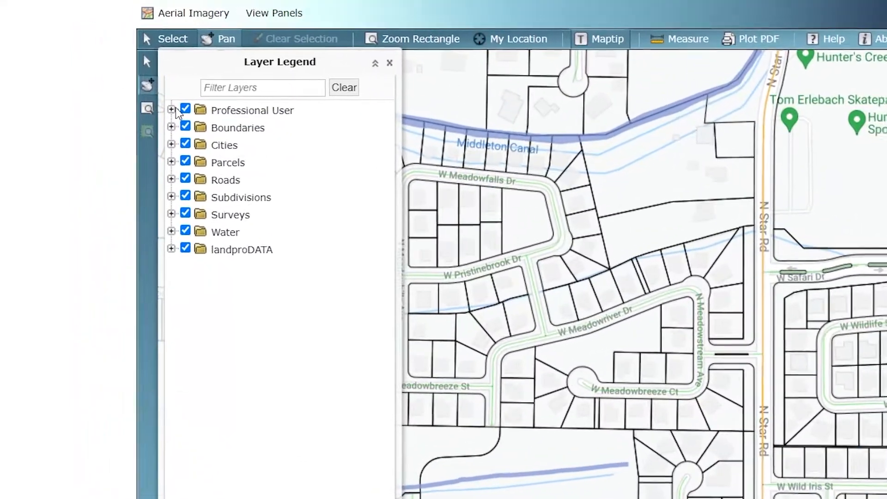
{"action": "left_click", "coordinate": [172, 109]}
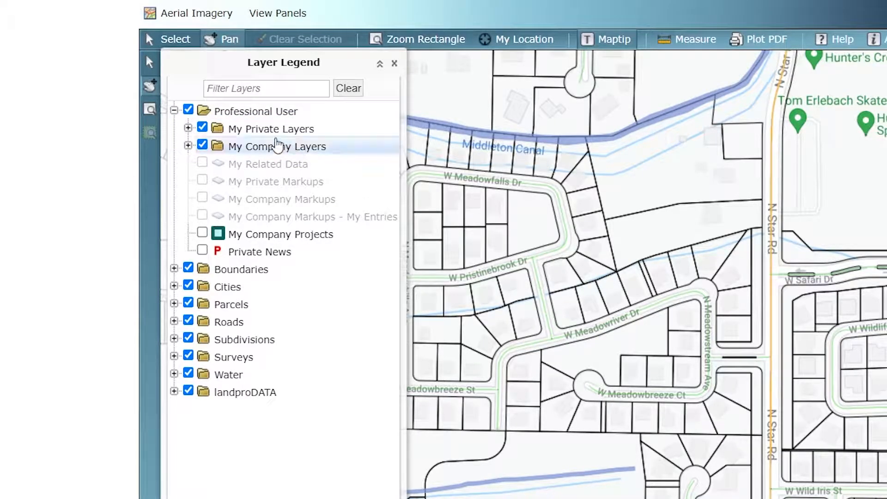
{"action": "right_click", "coordinate": [295, 131]}
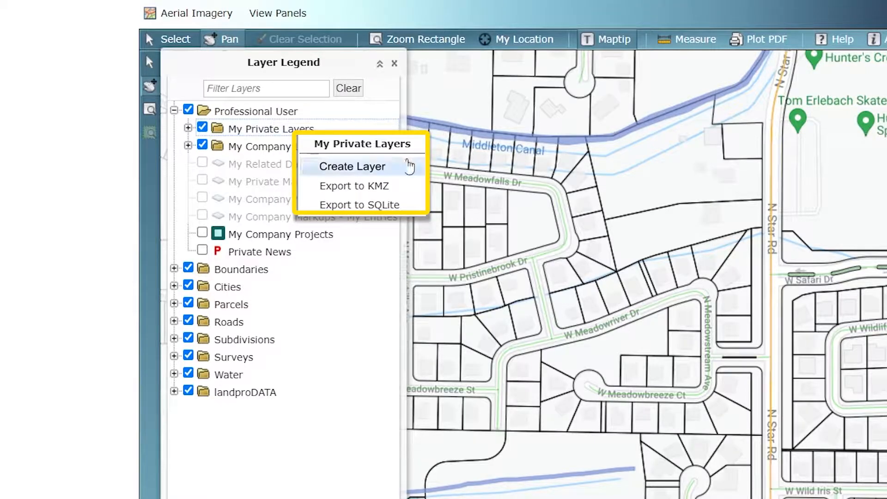
{"action": "left_click", "coordinate": [406, 168]}
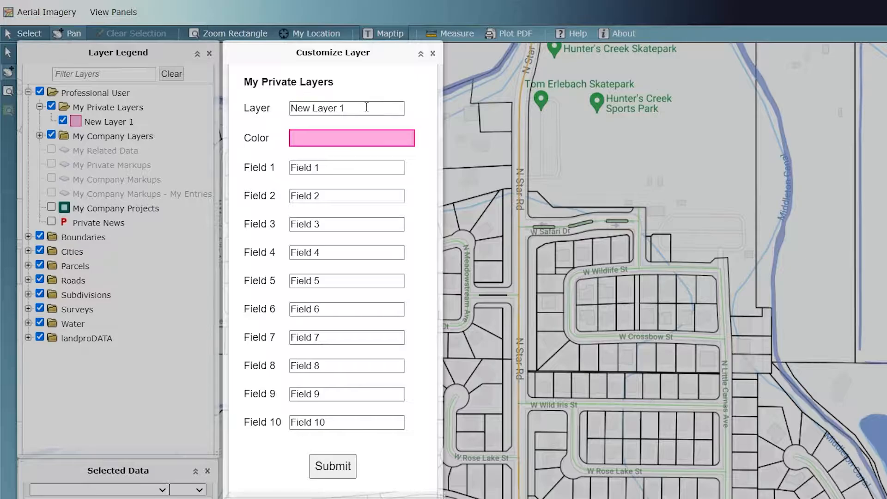
- Name the new layer New Project 20210511 and its first three fields Diameter, Date and Notes
{"action": "left_click_drag", "start_coordinate": [368, 107], "coordinate": [283, 116]}
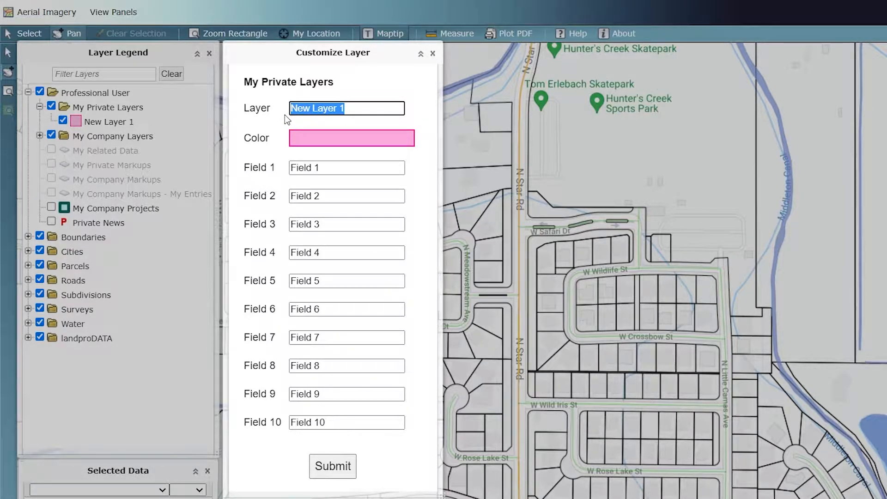
{"action": "type", "text": "New Project 20210511"}
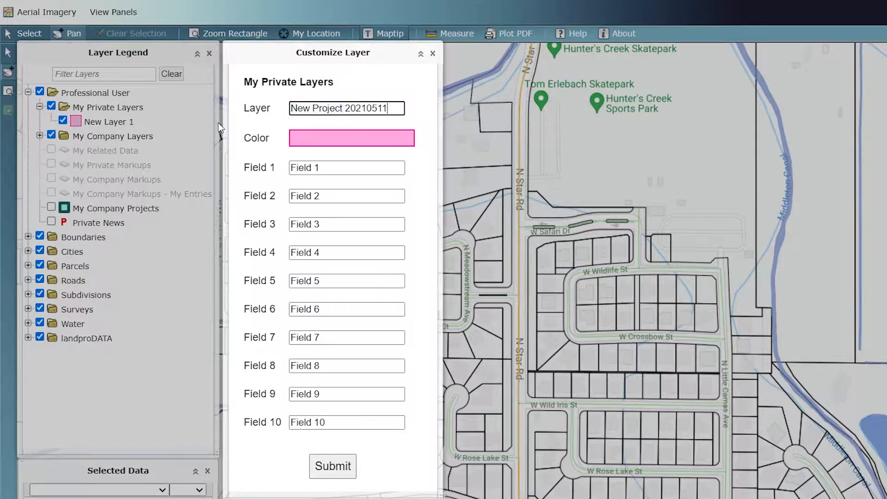
{"action": "key", "text": "Tab"}
{"action": "type", "text": "Diameter"}
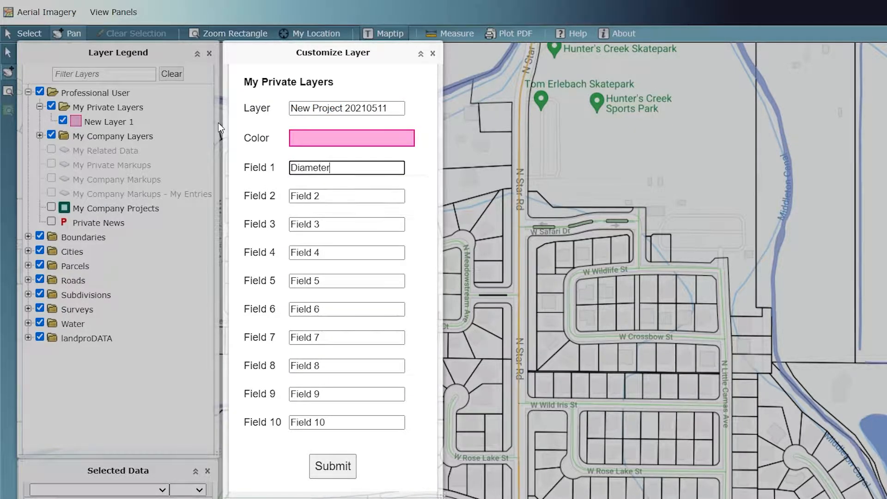
{"action": "key", "text": "Tab"}
{"action": "type", "text": "Date"}
{"action": "key", "text": "Tab"}
{"action": "type", "text": "Notes"}
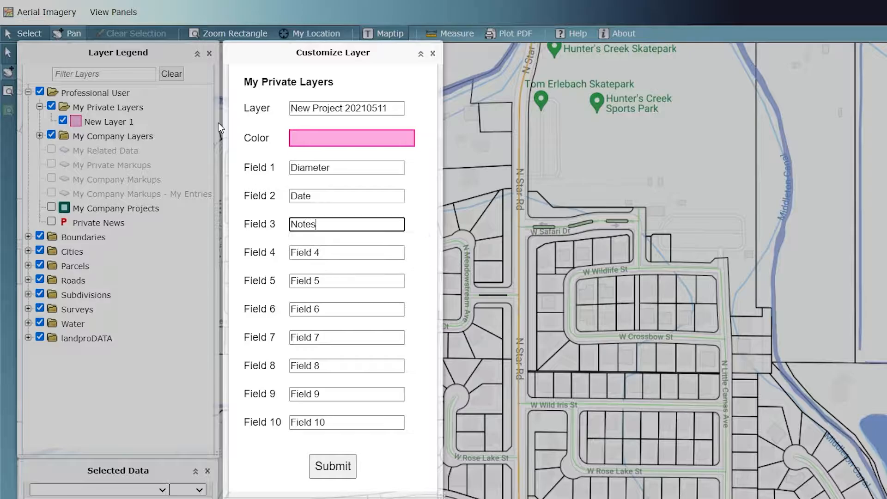
- Clear the names of Field 4 through Field 10 and submit the layer customization
{"action": "key", "text": "Tab"}
{"action": "key", "text": "BackSpace"}
{"action": "key", "text": "Tab"}
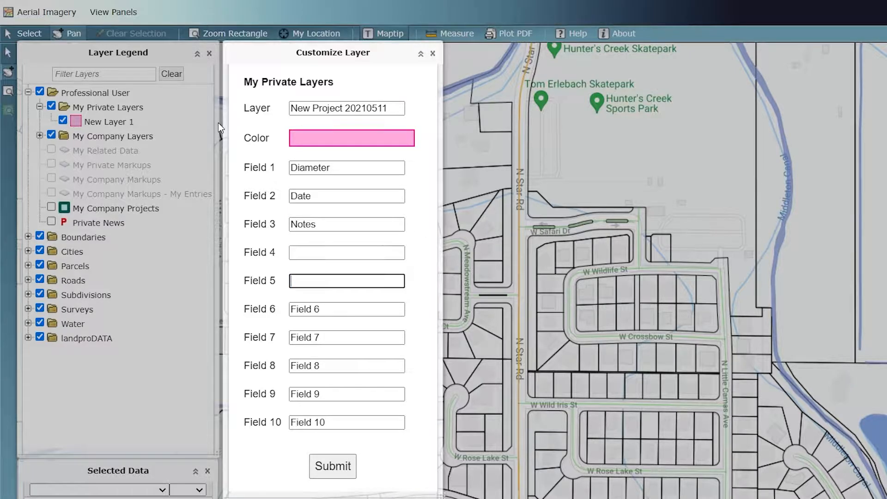
{"action": "key", "text": "BackSpace"}
{"action": "key", "text": "Tab"}
{"action": "key", "text": "BackSpace"}
{"action": "key", "text": "Tab"}
{"action": "key", "text": "BackSpace"}
{"action": "key", "text": "Tab"}
{"action": "key", "text": "BackSpace"}
{"action": "key", "text": "Tab"}
{"action": "key", "text": "BackSpace"}
{"action": "key", "text": "Tab"}
{"action": "key", "text": "BackSpace"}
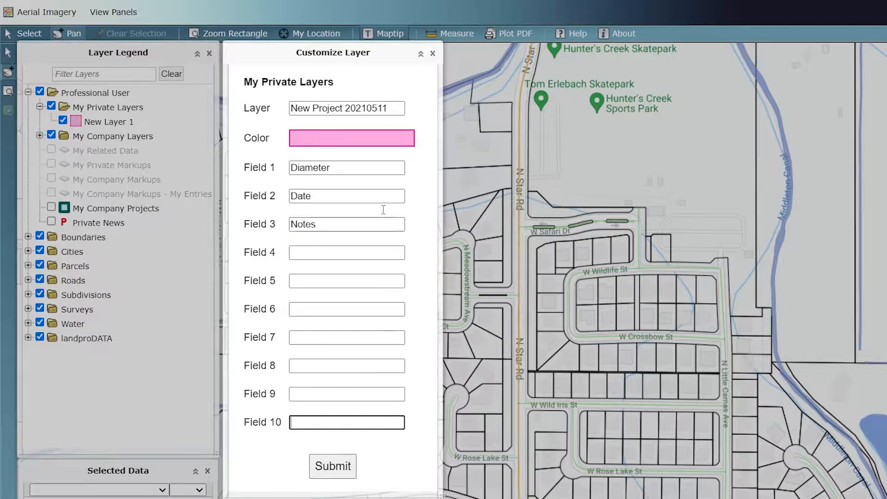
{"action": "left_click", "coordinate": [333, 466]}
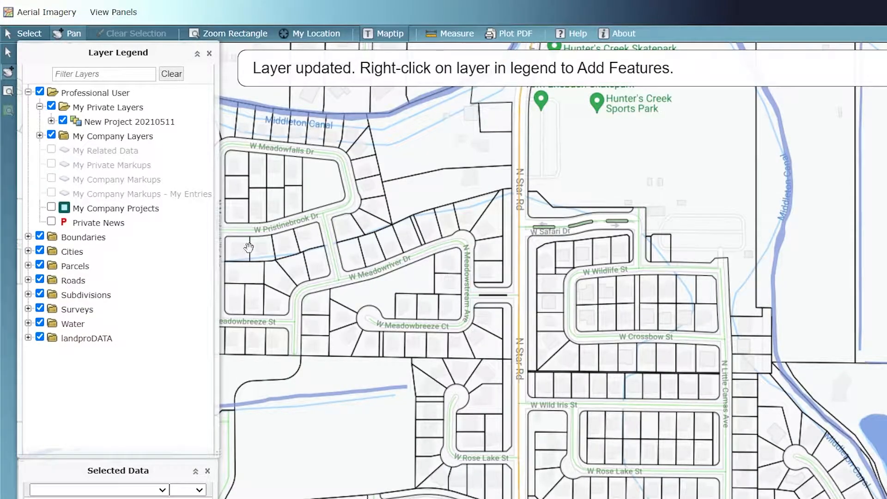
- Add a line to New Project 20210511 from Star Rd near Safari Dr along Wild Iris St, Rose Lake St and Hidden Brook Dr back to Star Rd
{"action": "mouse_move", "coordinate": [249, 247]}
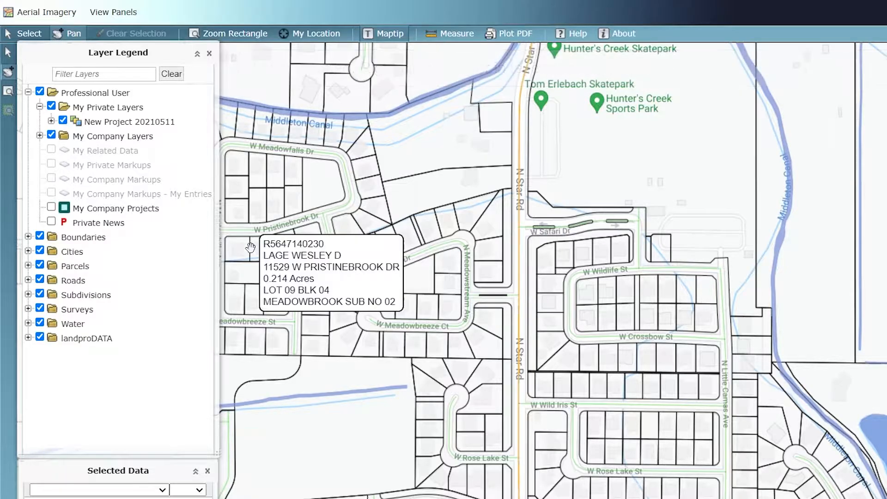
{"action": "right_click", "coordinate": [148, 121]}
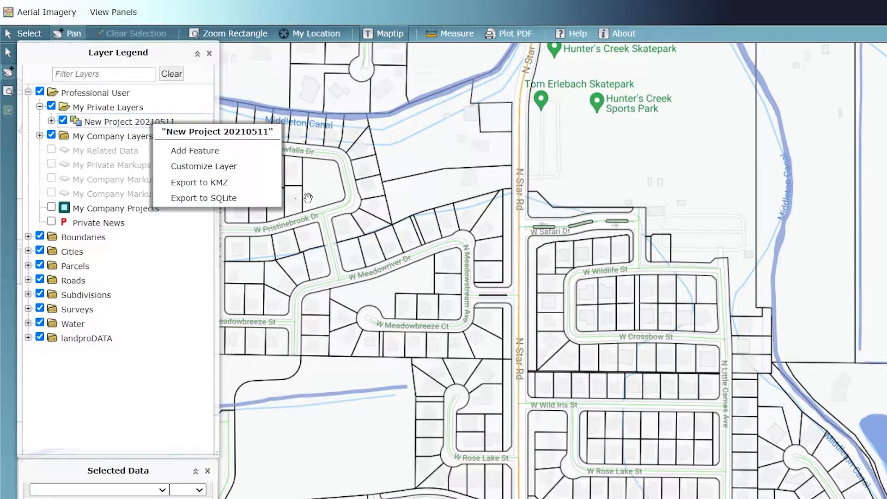
{"action": "mouse_move", "coordinate": [308, 197]}
{"action": "left_click", "coordinate": [202, 150]}
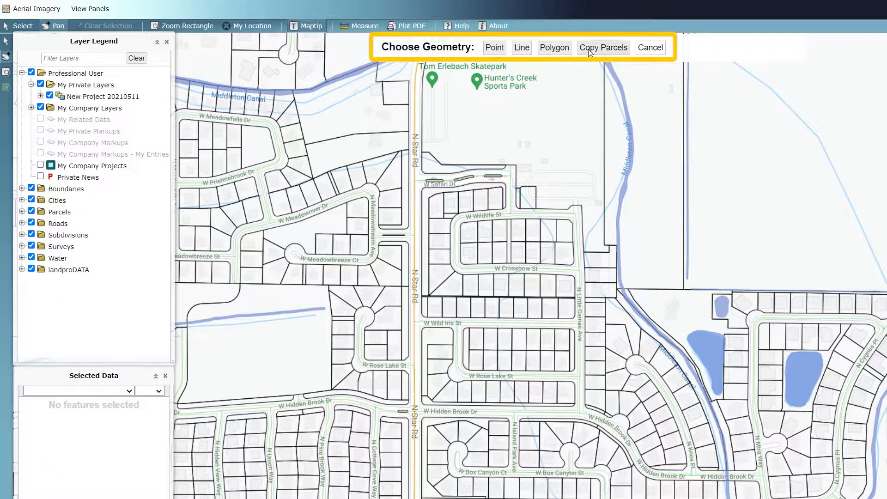
{"action": "left_click", "coordinate": [522, 50]}
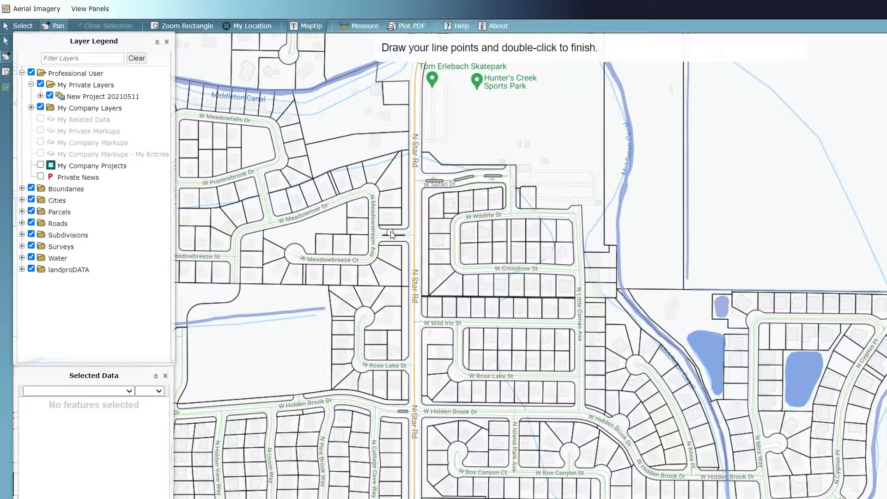
{"action": "left_click", "coordinate": [418, 189]}
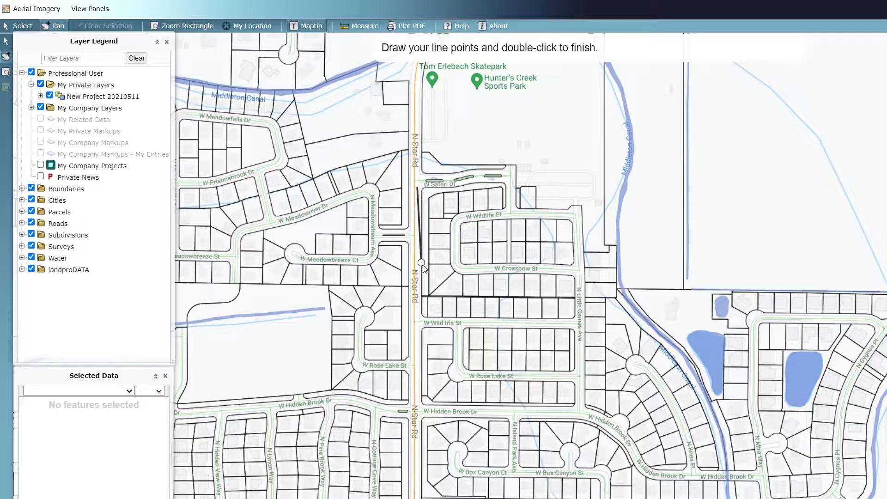
{"action": "left_click", "coordinate": [417, 321]}
{"action": "left_click", "coordinate": [457, 322]}
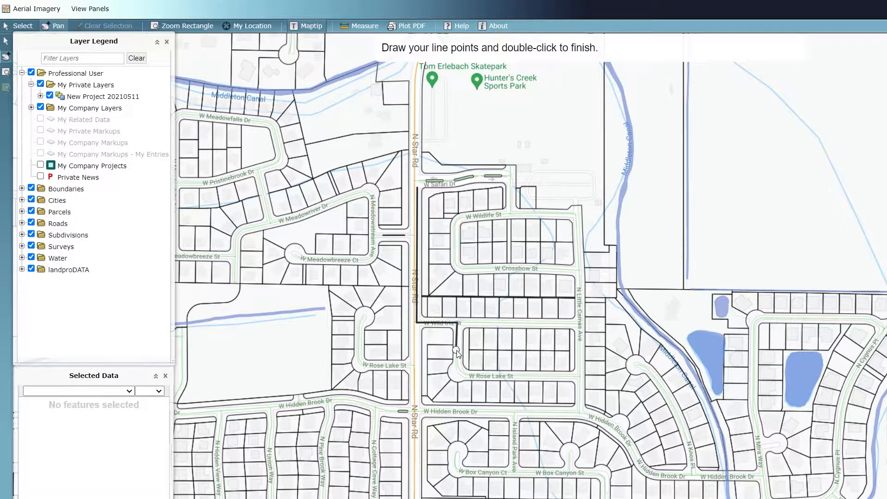
{"action": "left_click", "coordinate": [457, 374]}
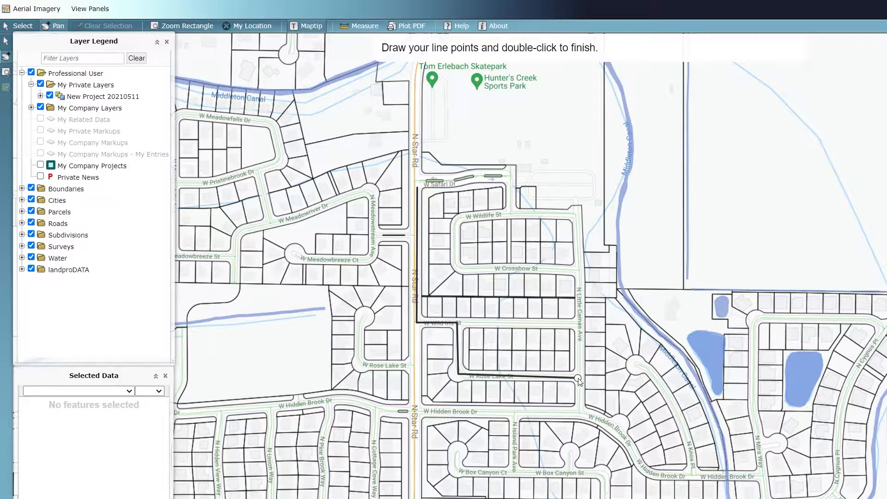
{"action": "left_click", "coordinate": [578, 377]}
{"action": "left_click", "coordinate": [579, 412]}
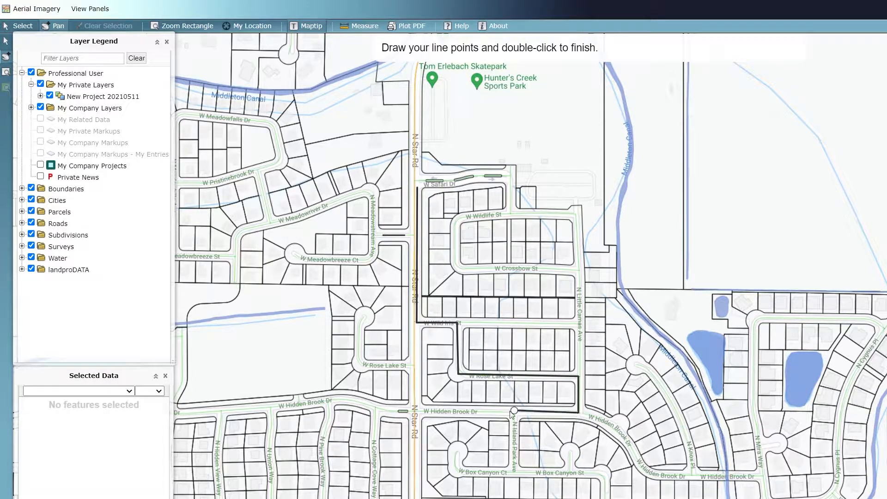
{"action": "double_click", "coordinate": [415, 412]}
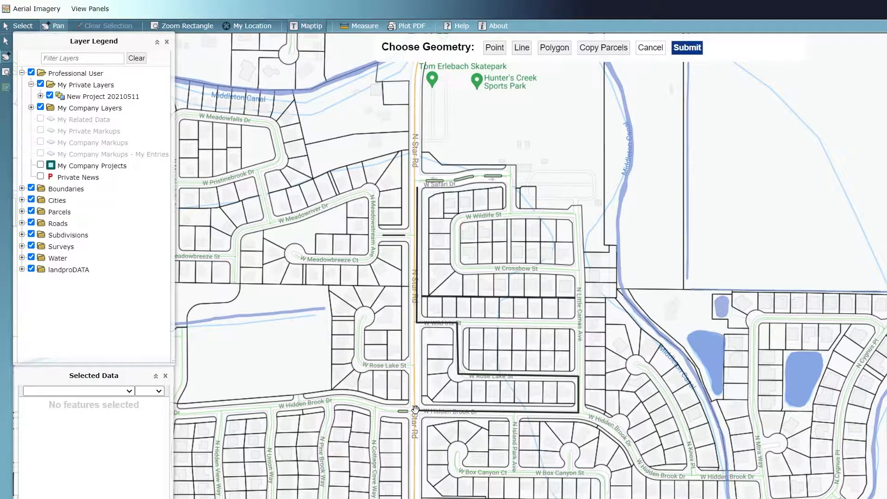
{"action": "left_click", "coordinate": [691, 50]}
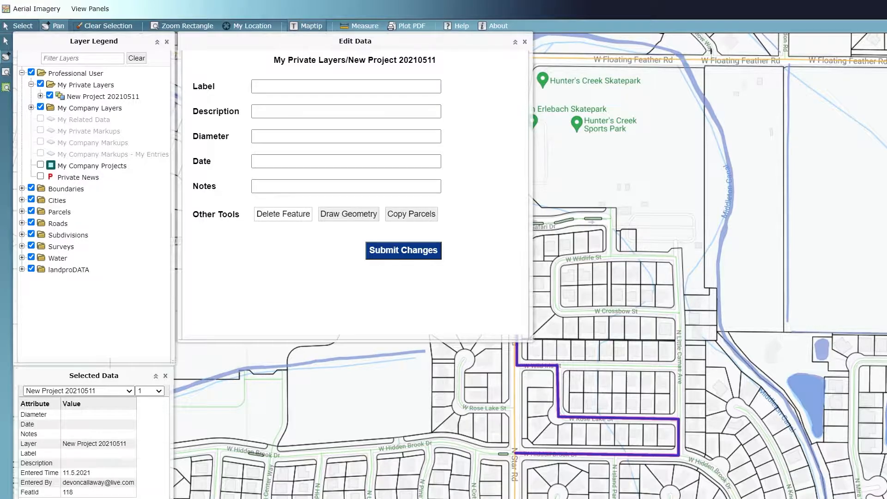
- Submit the line's data with label New Sewer Line, diameter 6", date 2021-05-11 and notes "To be completed by July.", and close the editor
{"action": "type", "text": "New Sewe"}
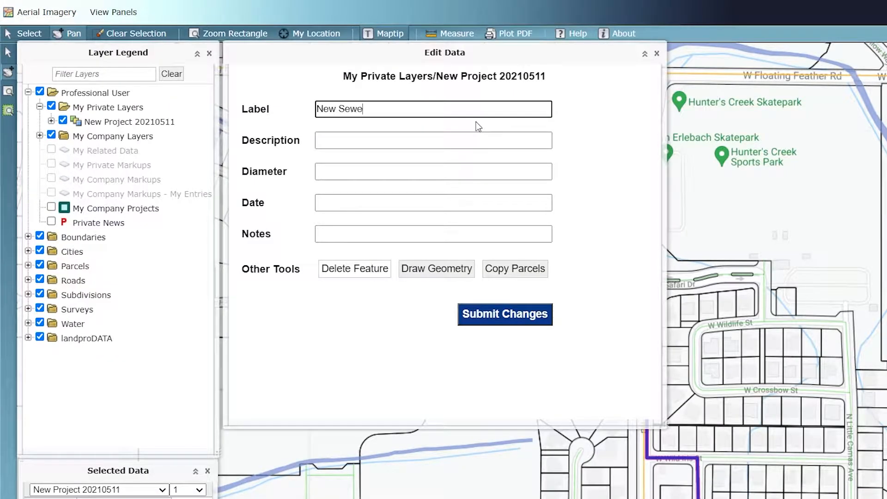
{"action": "type", "text": "r Line"}
{"action": "key", "text": "Tab"}
{"action": "key", "text": "Tab"}
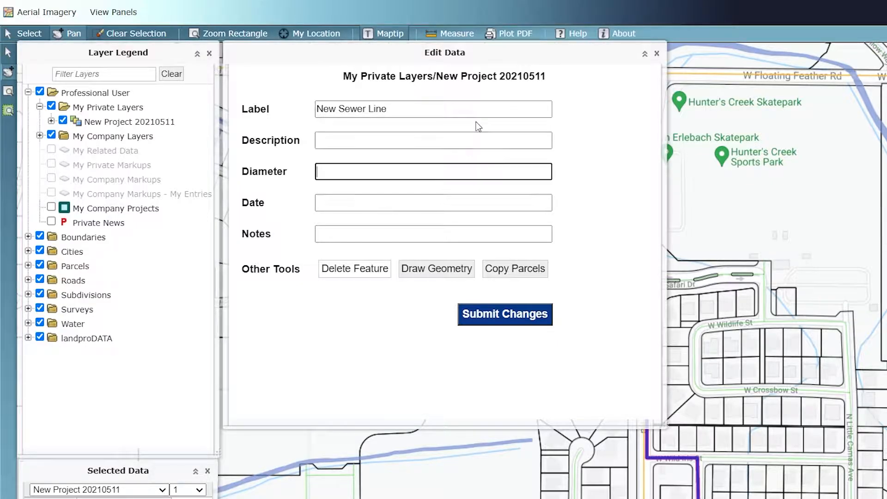
{"action": "type", "text": "6\""}
{"action": "key", "text": "Tab"}
{"action": "type", "text": "2021-05-11"}
{"action": "key", "text": "Tab"}
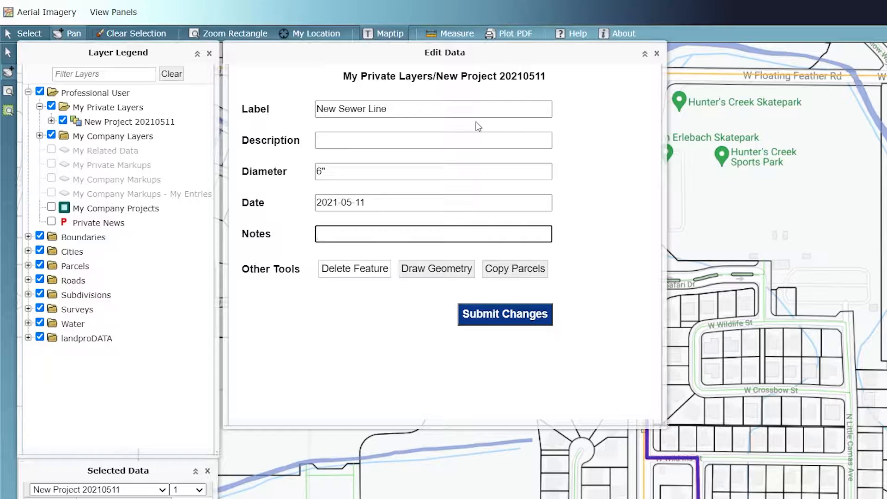
{"action": "type", "text": "To be completed by July."}
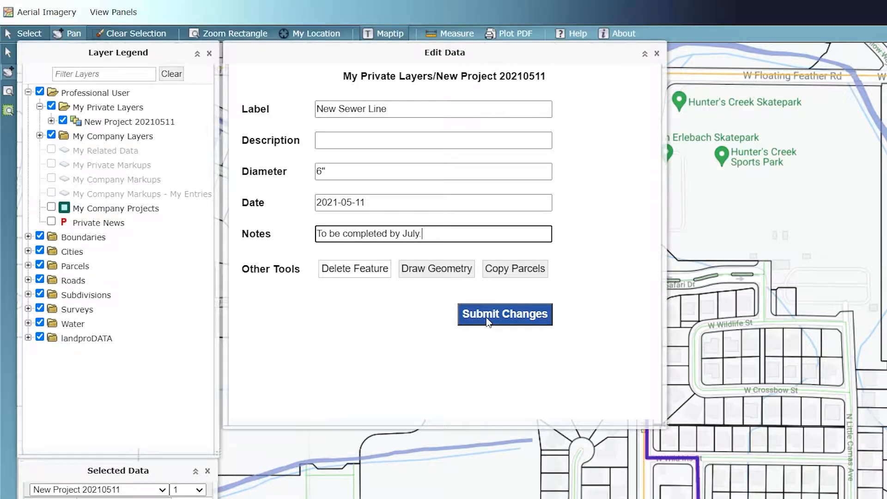
{"action": "left_click", "coordinate": [516, 318]}
{"action": "left_click", "coordinate": [657, 54]}
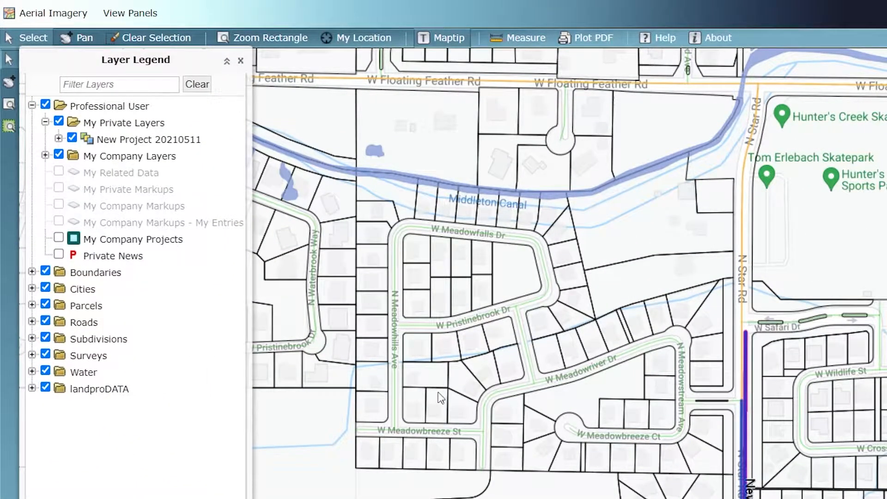
- Add a point feature to the New Project 20210511 layer on N Star Rd at W Rose Lake St
{"action": "left_click", "coordinate": [194, 144]}
{"action": "right_click", "coordinate": [194, 147]}
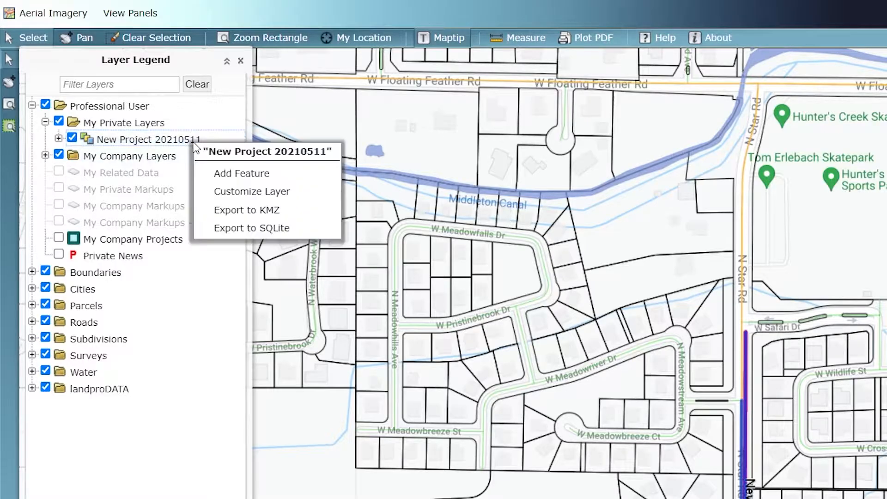
{"action": "left_click", "coordinate": [255, 174]}
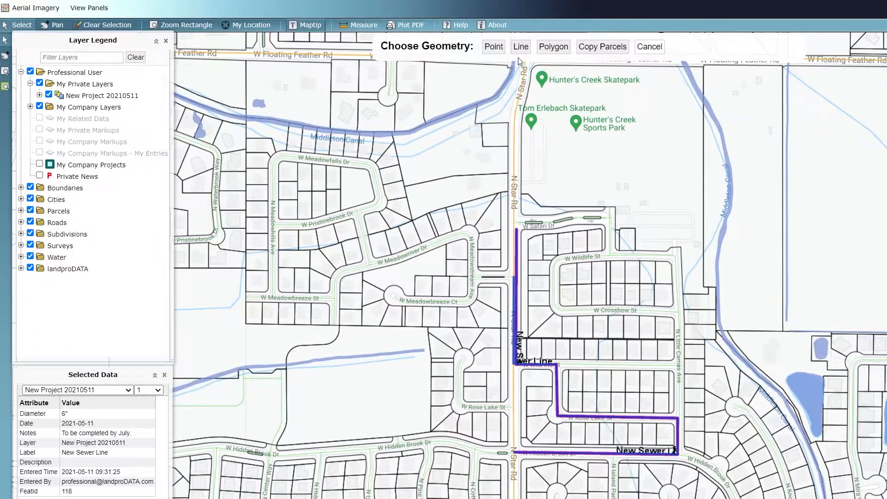
{"action": "left_click", "coordinate": [494, 47]}
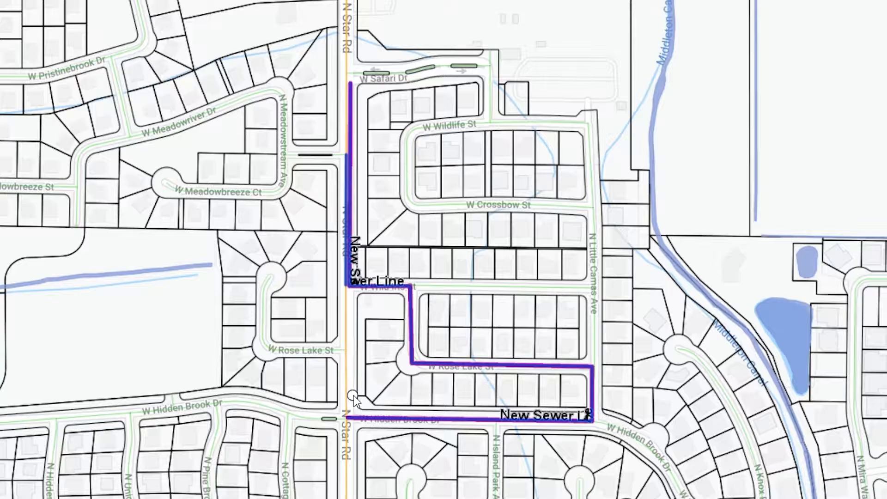
{"action": "left_click", "coordinate": [345, 351]}
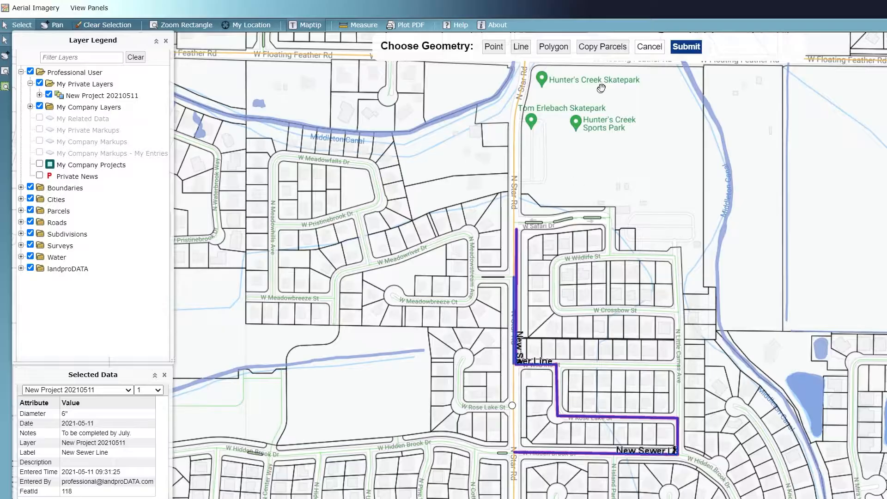
{"action": "left_click", "coordinate": [687, 47]}
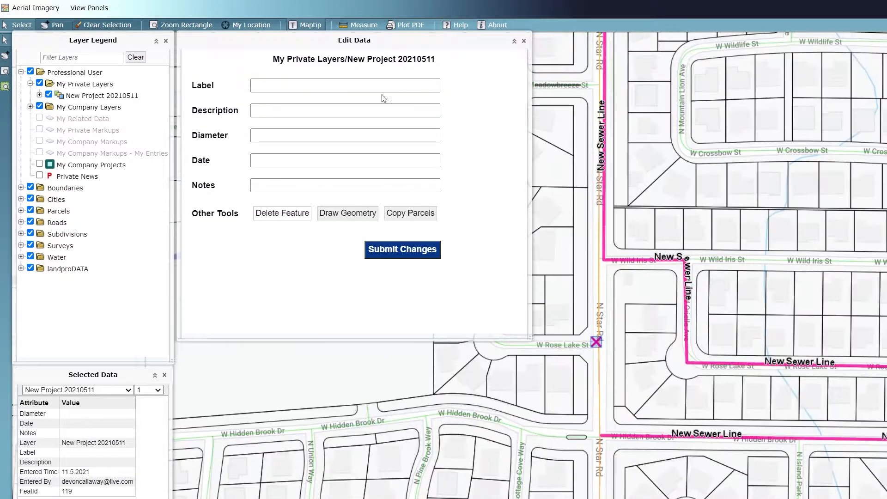
- Submit the point's data with label New Manhole, diameter N/A, date 20210511 and notes "Adding new manhole to new line.", and close the editor
{"action": "left_click", "coordinate": [327, 86]}
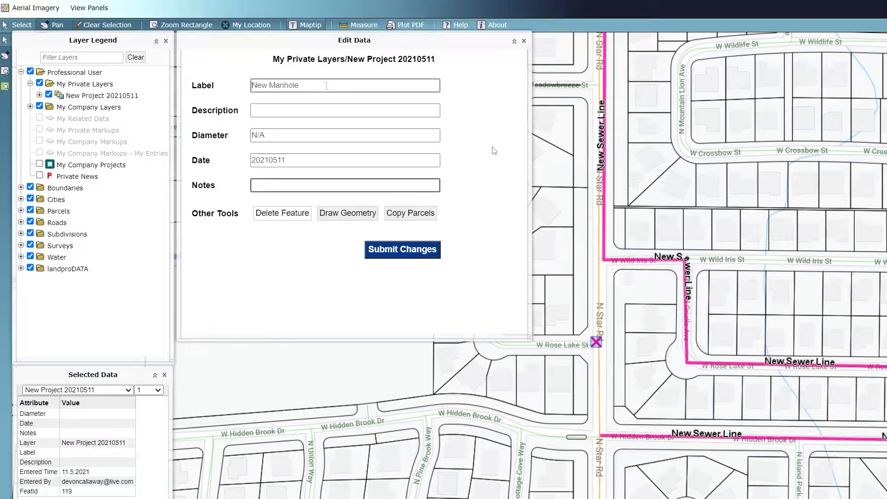
{"action": "type", "text": "Ad"}
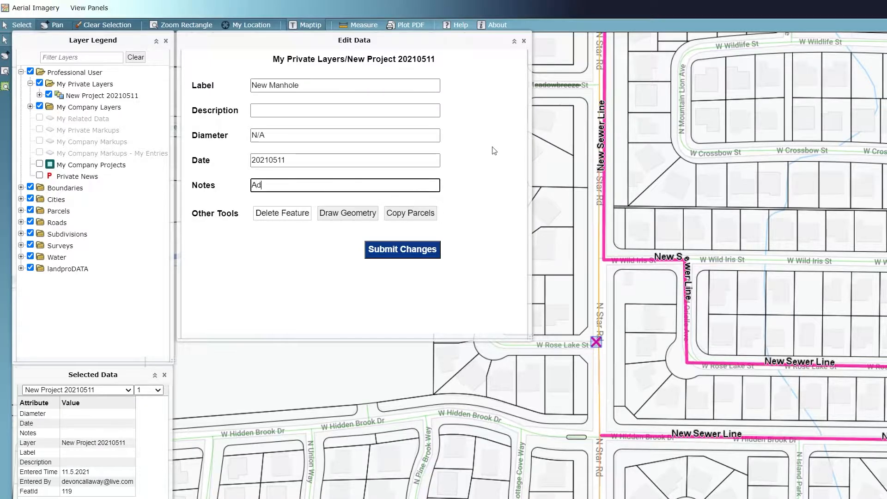
{"action": "type", "text": "ding new manhole to new line."}
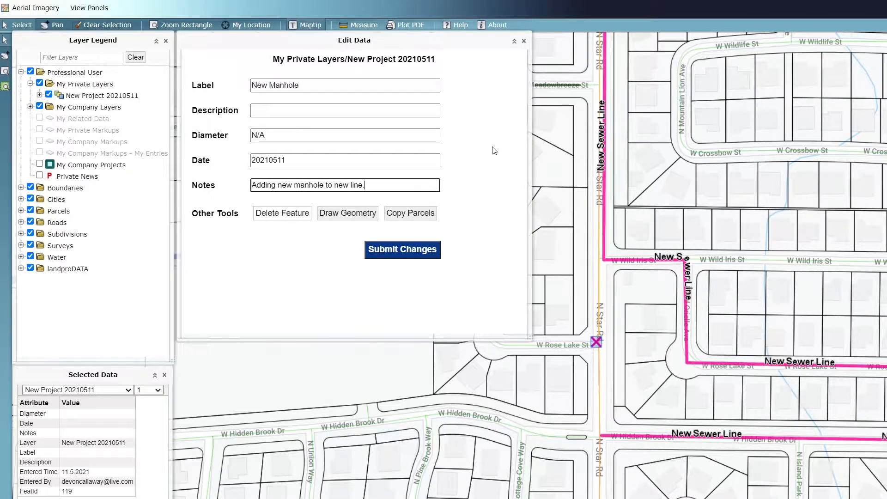
{"action": "left_click", "coordinate": [419, 245]}
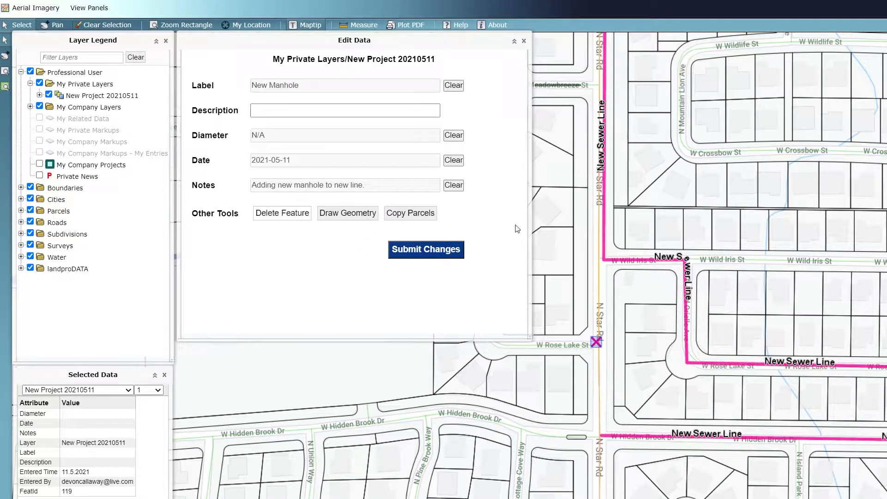
{"action": "left_click", "coordinate": [524, 41]}
- Select the new manhole and sewer line together, open their data for editing and zoom to each listed feature
{"action": "left_click_drag", "start_coordinate": [455, 183], "coordinate": [446, 267]}
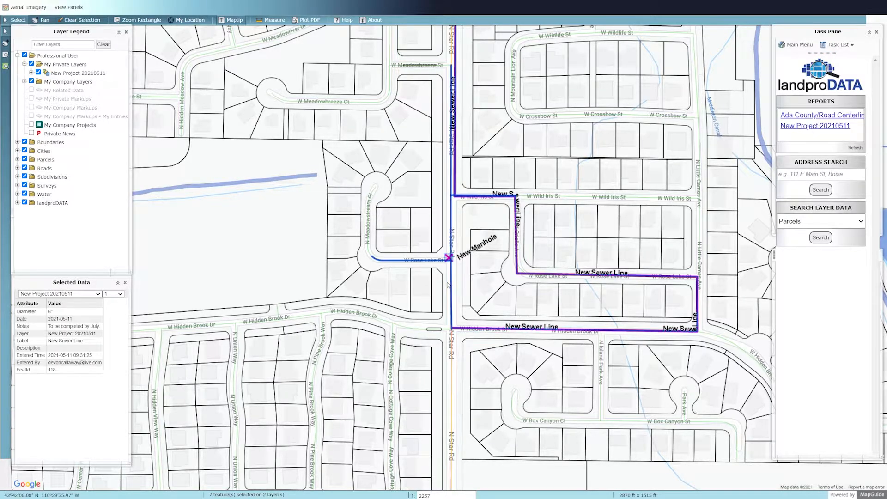
{"action": "key", "text": "F11"}
{"action": "right_click", "coordinate": [457, 215]}
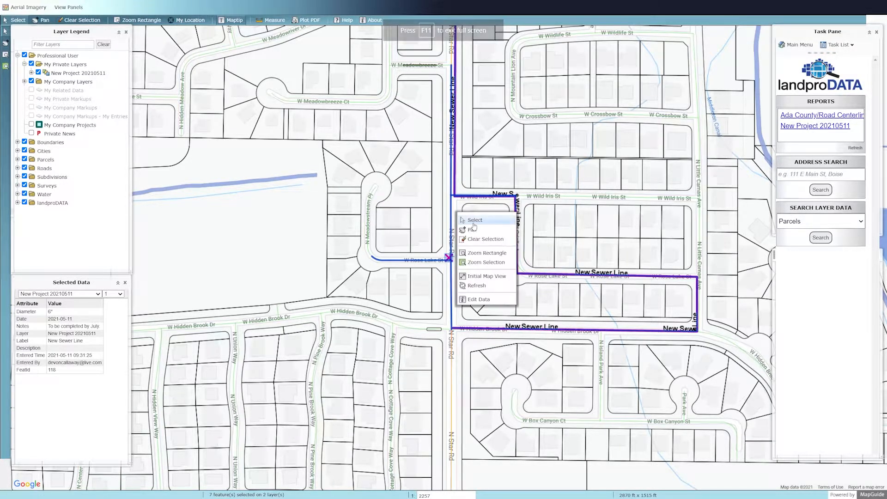
{"action": "left_click", "coordinate": [485, 298]}
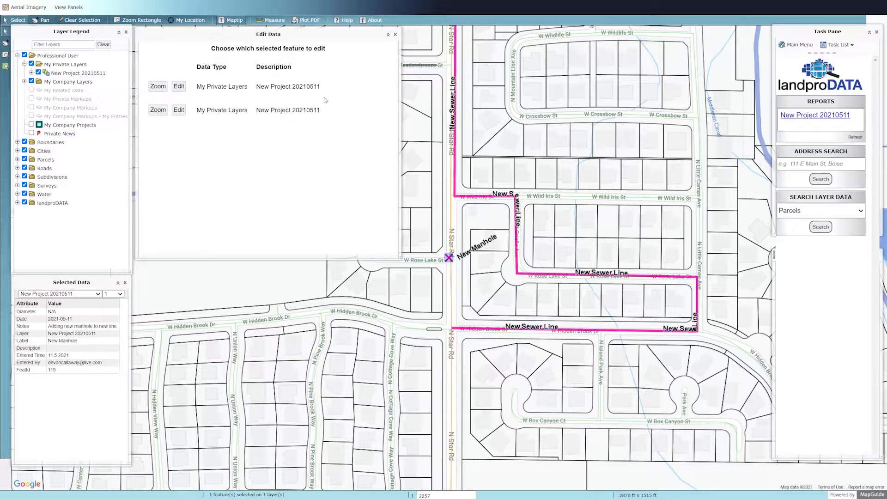
{"action": "scroll", "coordinate": [513, 324], "scroll_direction": "down", "scroll_amount": 2}
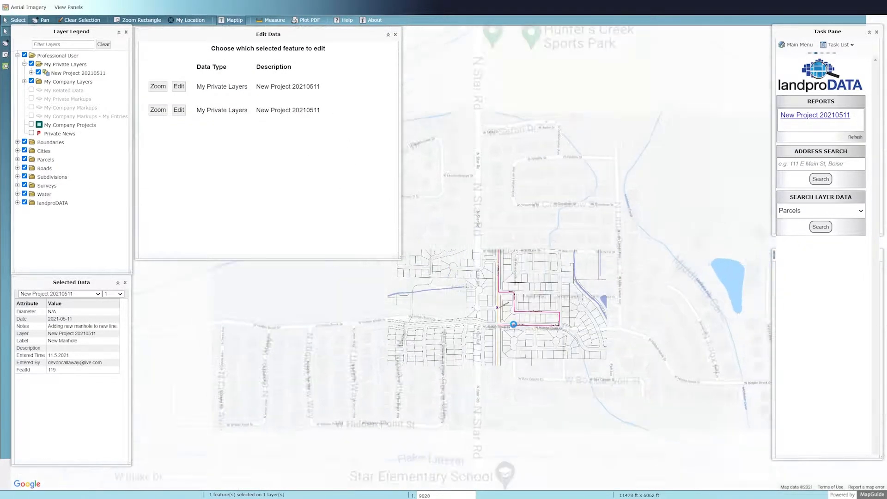
{"action": "left_click", "coordinate": [160, 89]}
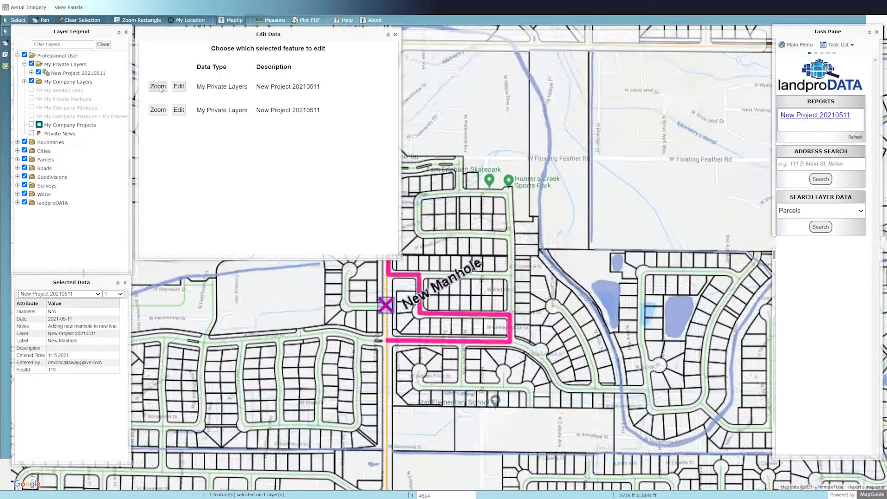
{"action": "left_click", "coordinate": [157, 110]}
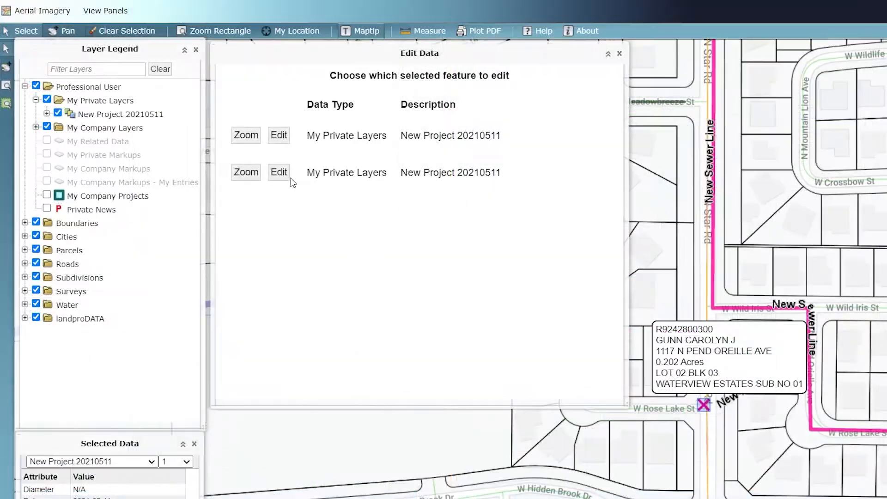
- Replace the manhole's notes with "New manhole added in June.", submit the change and close the editor
{"action": "left_click", "coordinate": [280, 136]}
{"action": "left_click", "coordinate": [536, 220]}
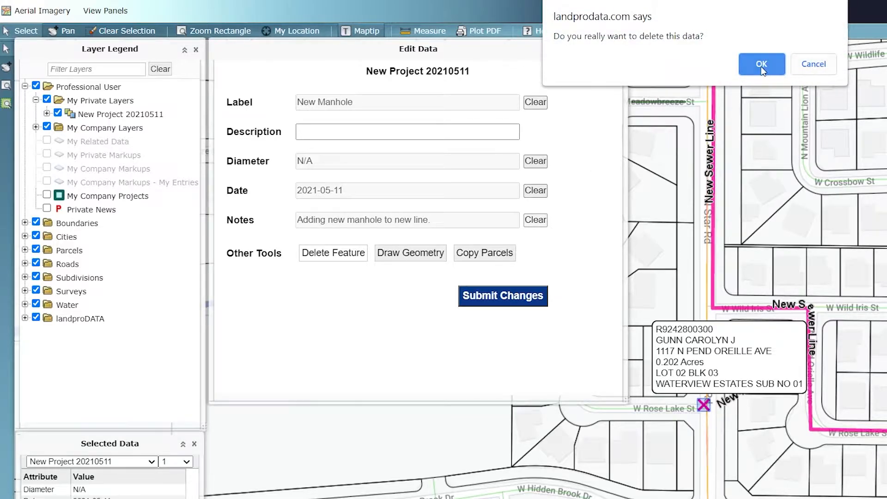
{"action": "left_click", "coordinate": [763, 65]}
{"action": "left_click", "coordinate": [321, 217]}
{"action": "type", "text": "New manhole added in June."}
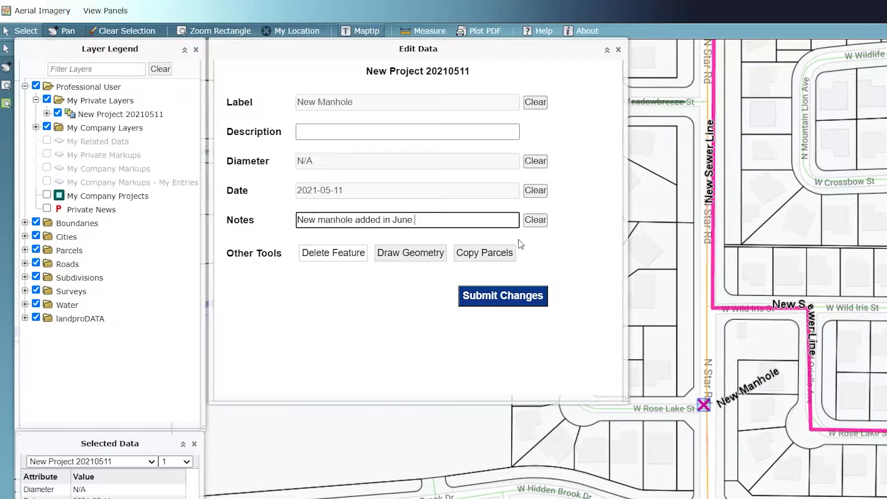
{"action": "left_click", "coordinate": [486, 301]}
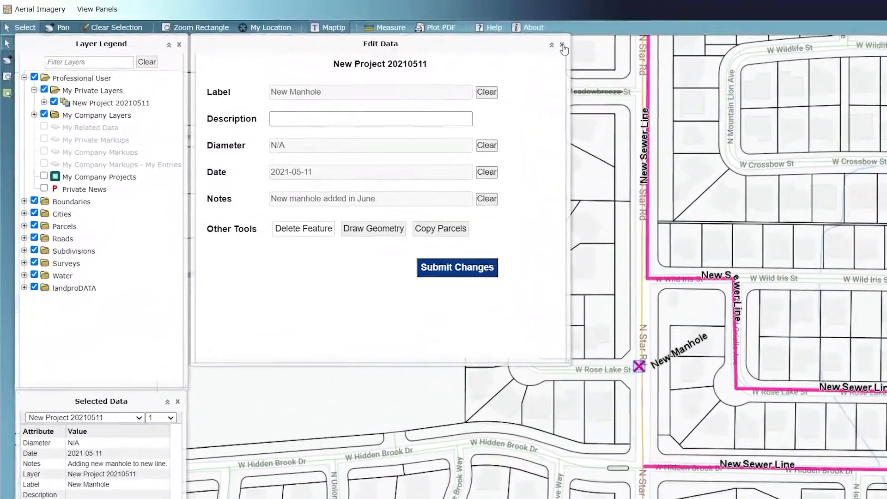
{"action": "left_click", "coordinate": [395, 32]}
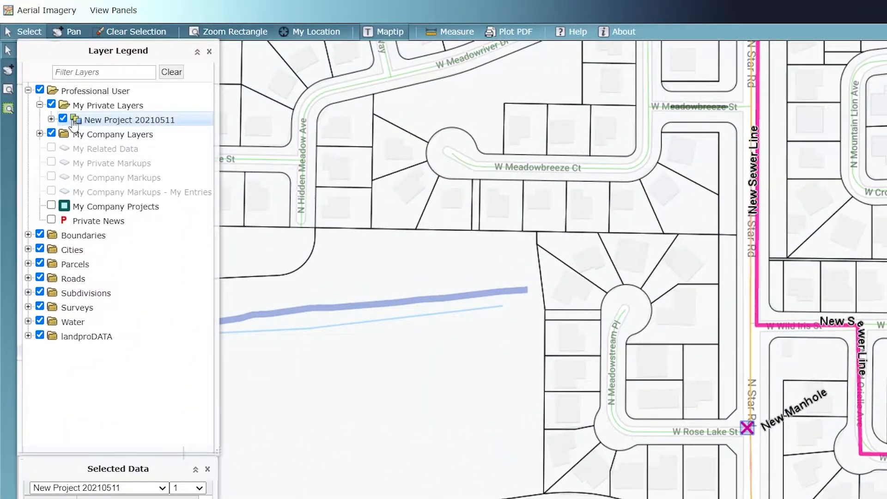
- Customize the New Project 20210511 layer by changing its color to blue
{"action": "right_click", "coordinate": [152, 122]}
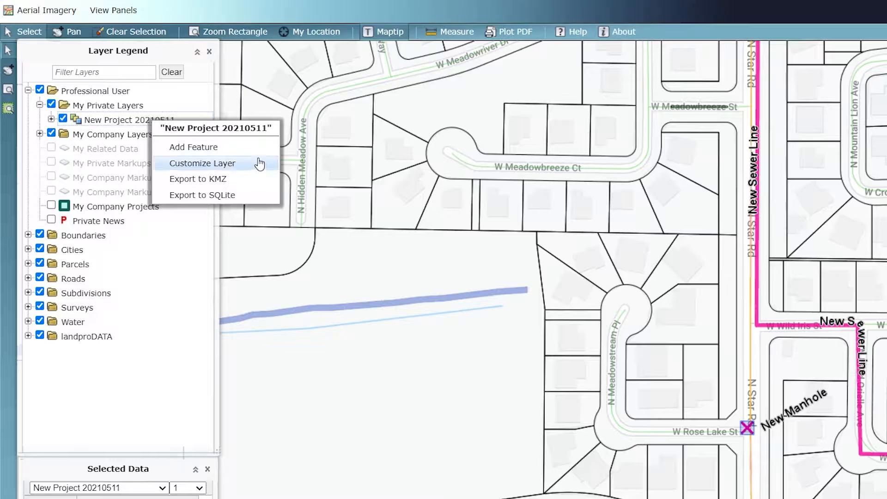
{"action": "left_click", "coordinate": [240, 164]}
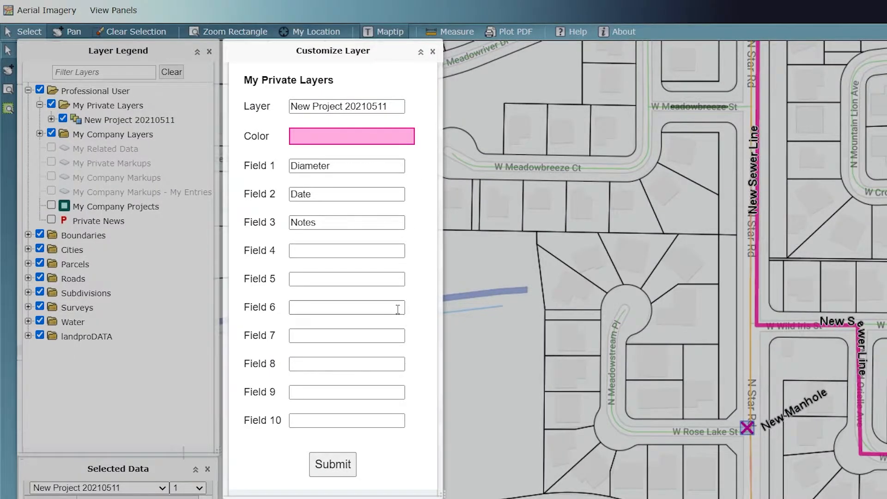
{"action": "left_click", "coordinate": [352, 140]}
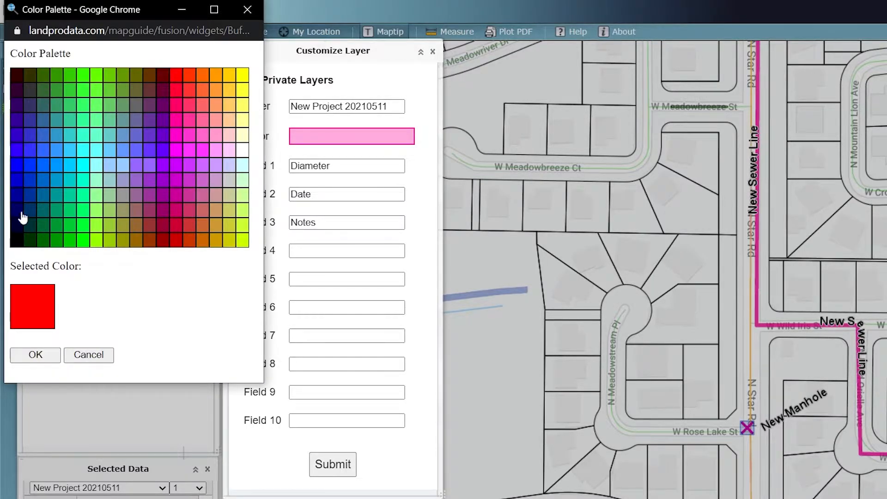
{"action": "left_click", "coordinate": [16, 167]}
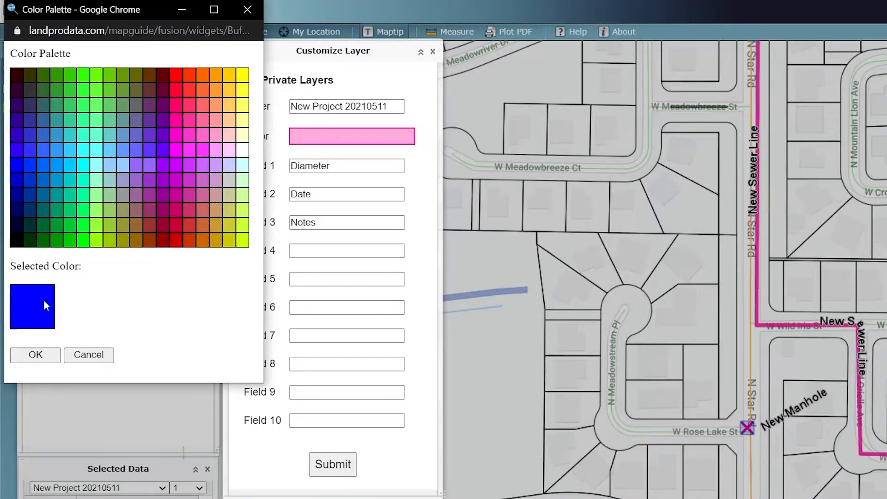
{"action": "left_click", "coordinate": [30, 356]}
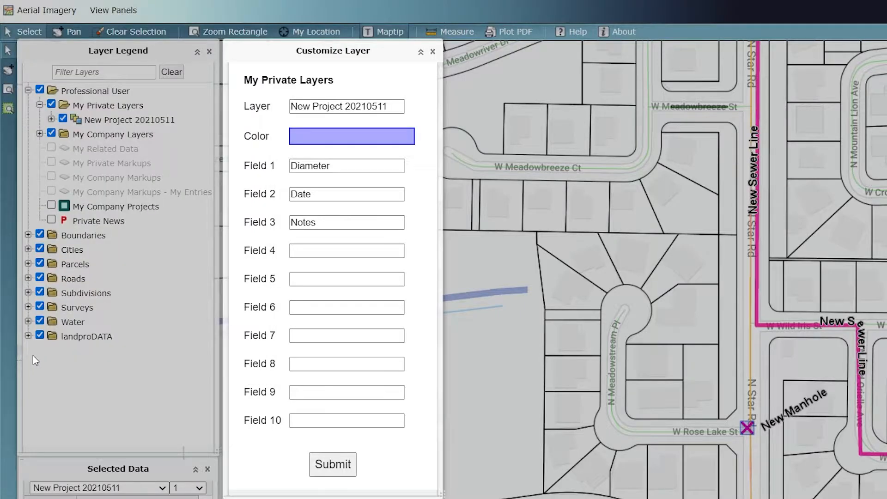
- Name Field 4 of the layer Length and submit the layer customization
{"action": "left_click", "coordinate": [327, 246]}
{"action": "type", "text": "Length"}
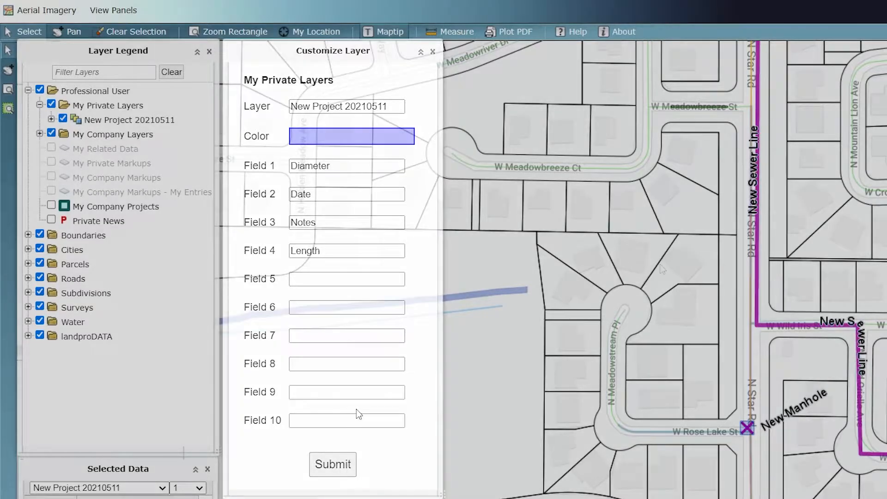
{"action": "left_click", "coordinate": [333, 464]}
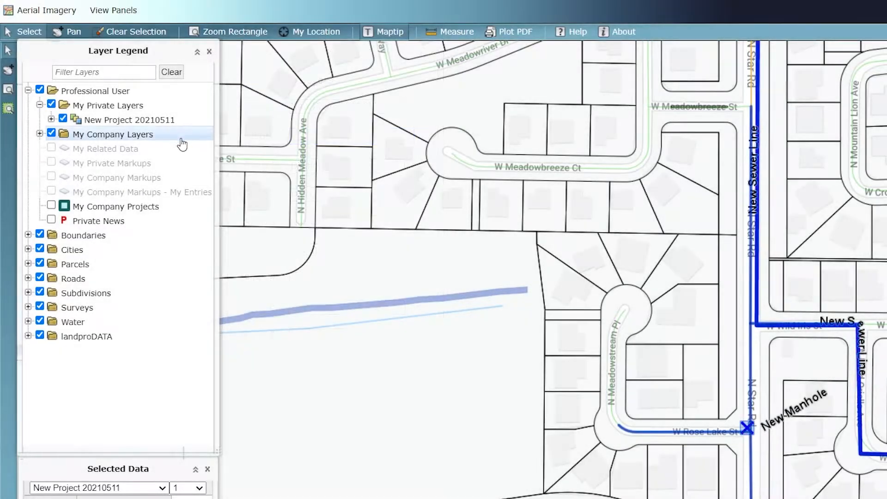
- Export the New Project 20210511 layer to KMZ, and view its sewer line in Google Earth Pro
{"action": "right_click", "coordinate": [178, 122]}
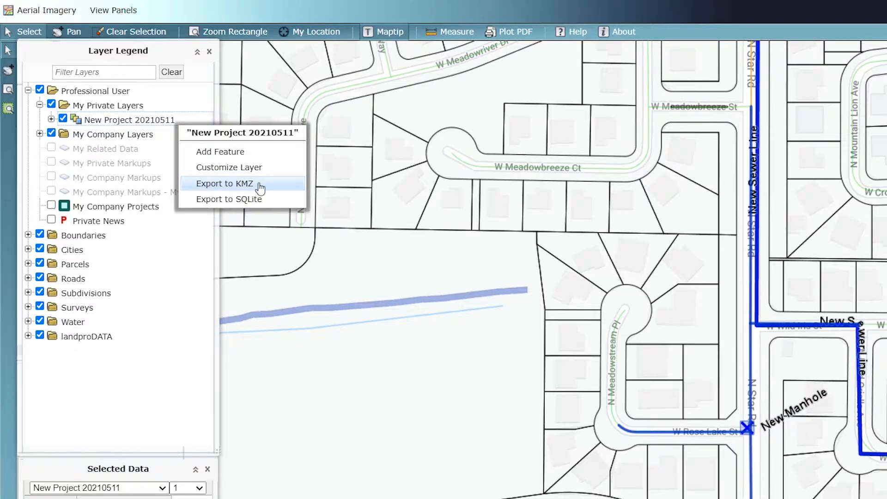
{"action": "left_click", "coordinate": [284, 189]}
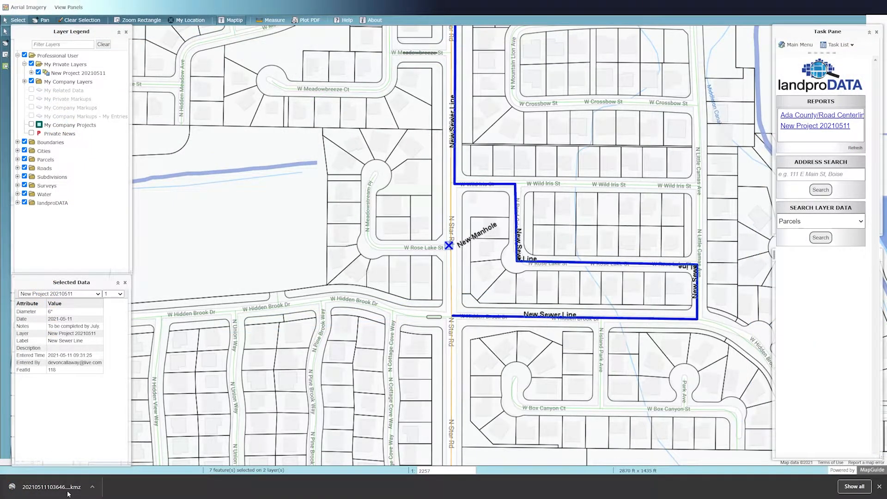
{"action": "left_click", "coordinate": [35, 492]}
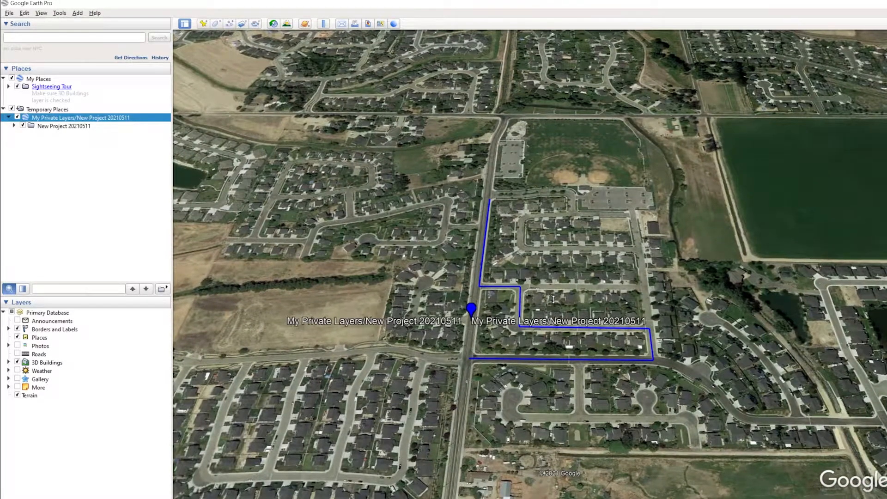
{"action": "left_click_drag", "start_coordinate": [592, 296], "coordinate": [573, 301]}
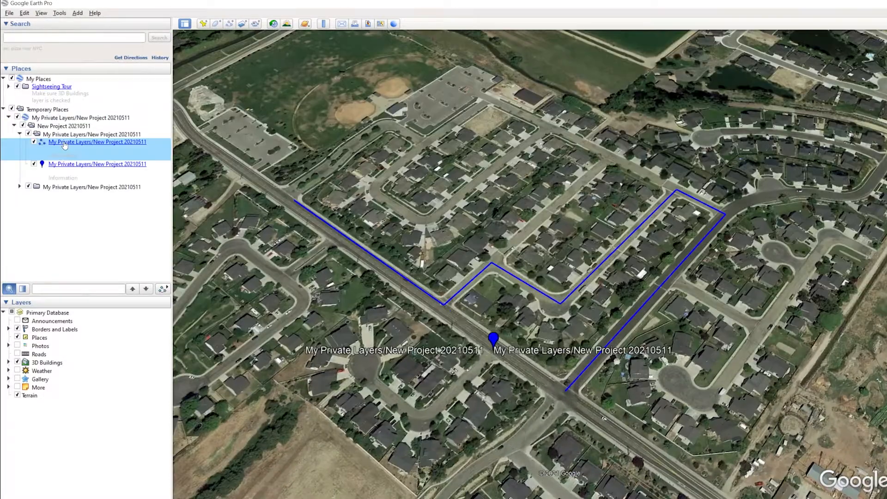
{"action": "left_click", "coordinate": [65, 144]}
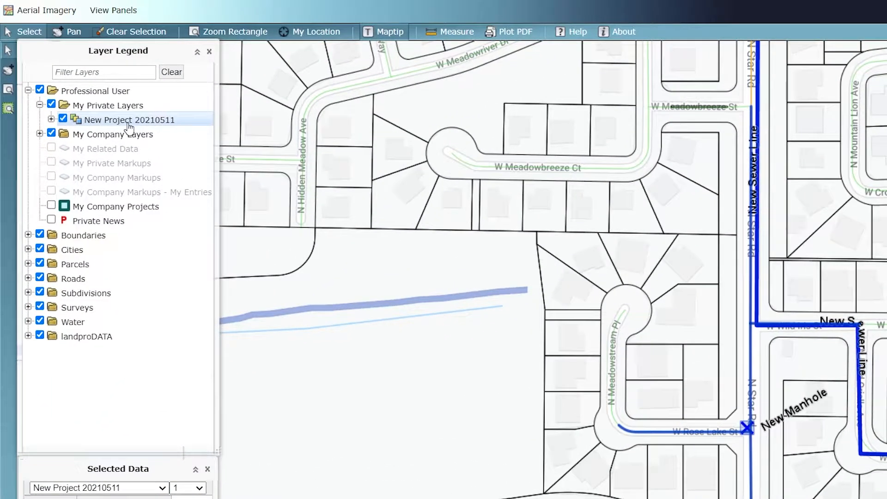
- Export the whole My Private Layers group to KMZ and view it in Google Earth Pro
{"action": "right_click", "coordinate": [129, 126]}
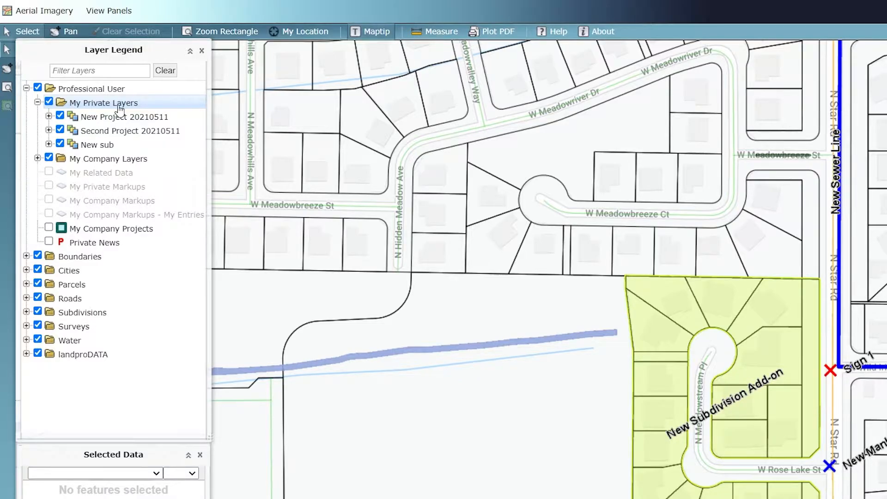
{"action": "right_click", "coordinate": [107, 102]}
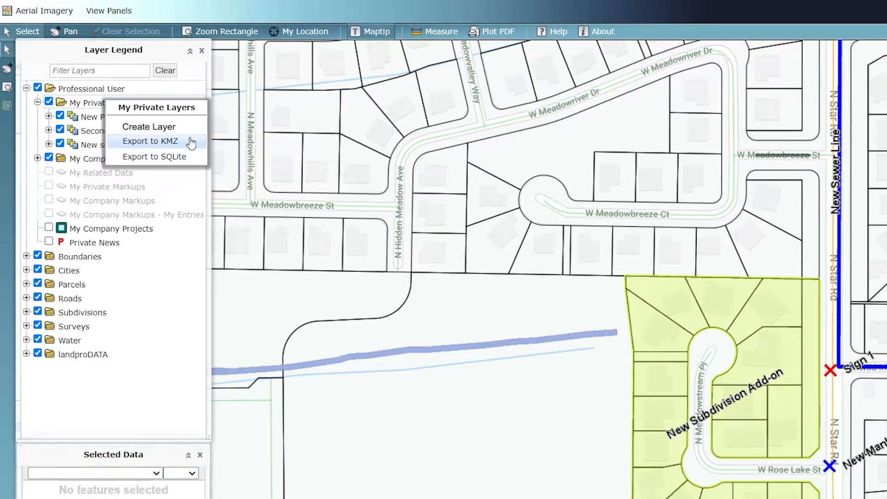
{"action": "left_click", "coordinate": [191, 142]}
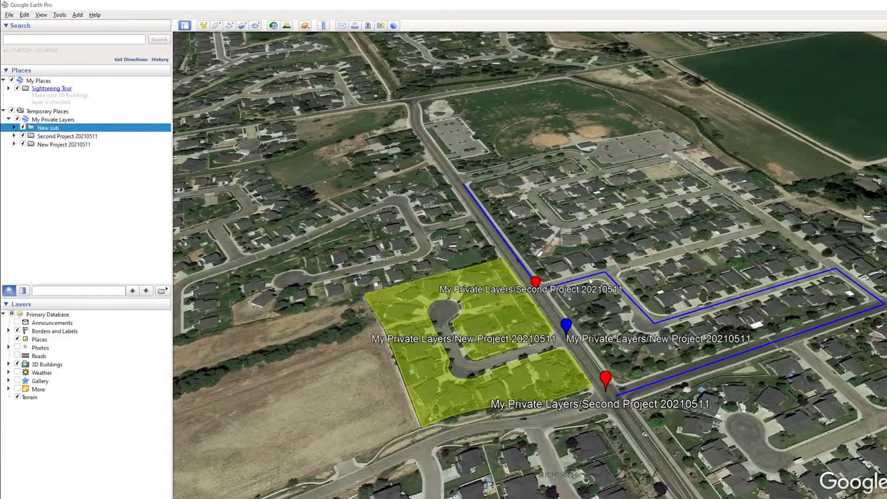
{"action": "left_click", "coordinate": [584, 277]}
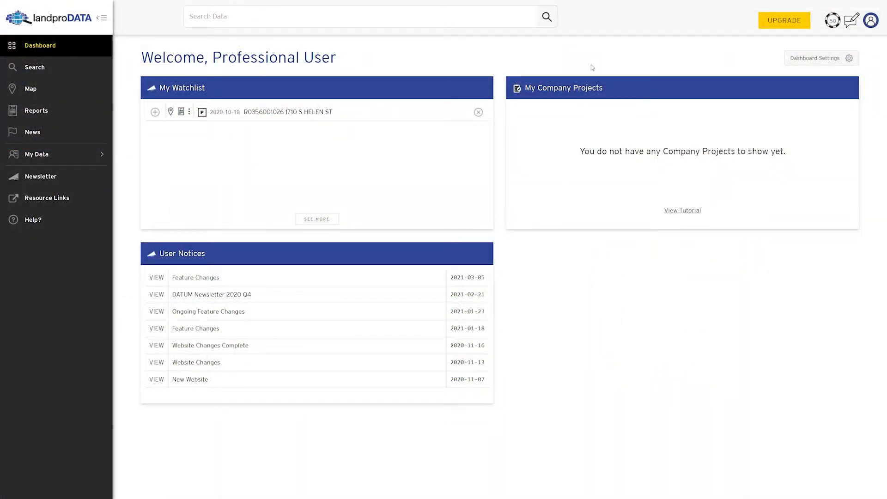
- On the landproDATA dashboard, enable the display of My Private Layers and My Company Layers
{"action": "left_click", "coordinate": [805, 60]}
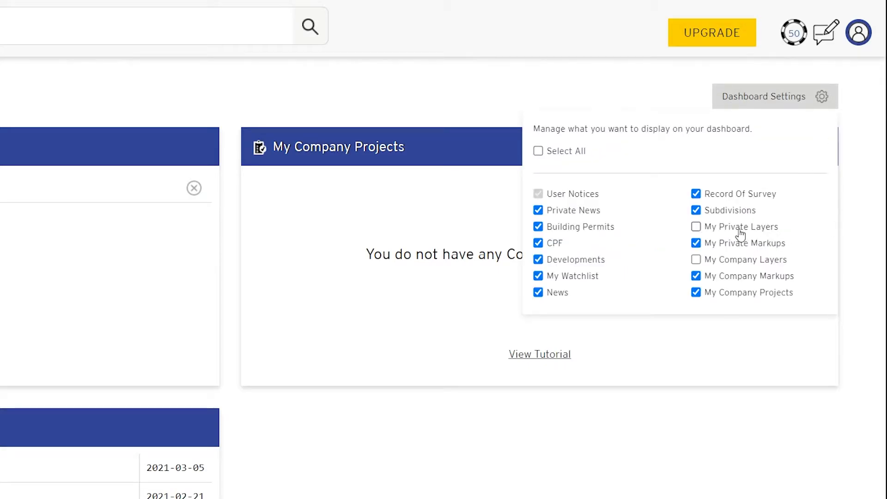
{"action": "left_click", "coordinate": [697, 230]}
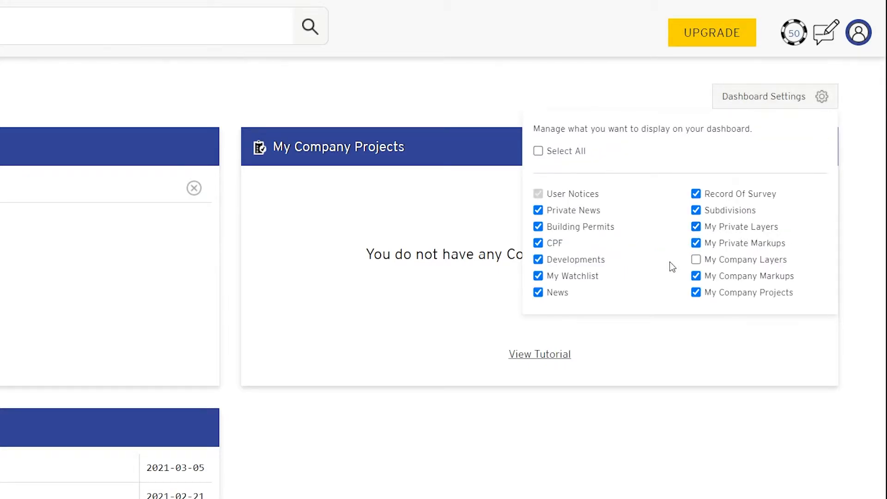
{"action": "left_click", "coordinate": [695, 263]}
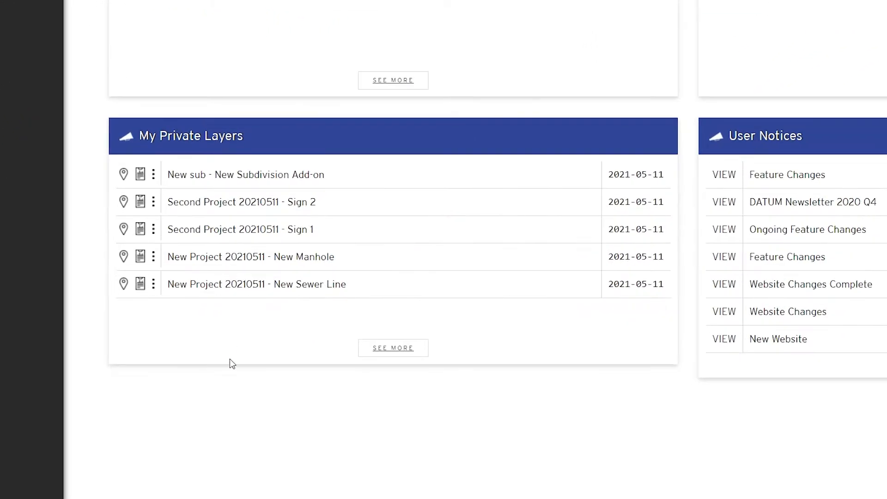
- Open the full My Private Layers list from the dashboard and download all its data as an Excel CSV file
{"action": "left_click", "coordinate": [381, 350]}
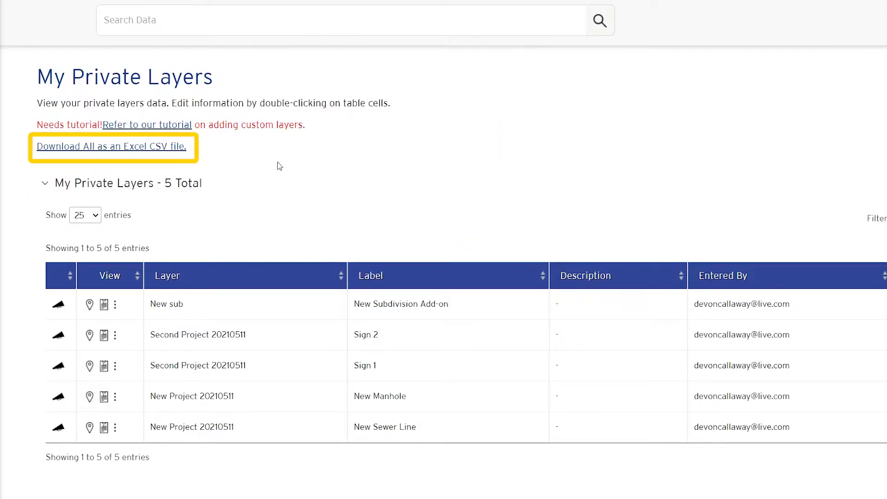
{"action": "left_click", "coordinate": [115, 147]}
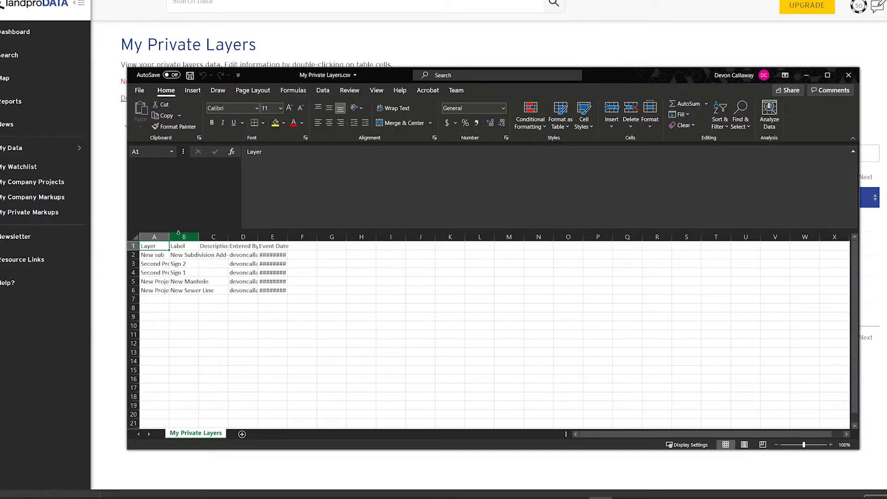
- Autofit the Layer, Label and Event Date columns of the My Private Layers.csv sheet to their contents
{"action": "double_click", "coordinate": [199, 237]}
{"action": "double_click", "coordinate": [170, 237]}
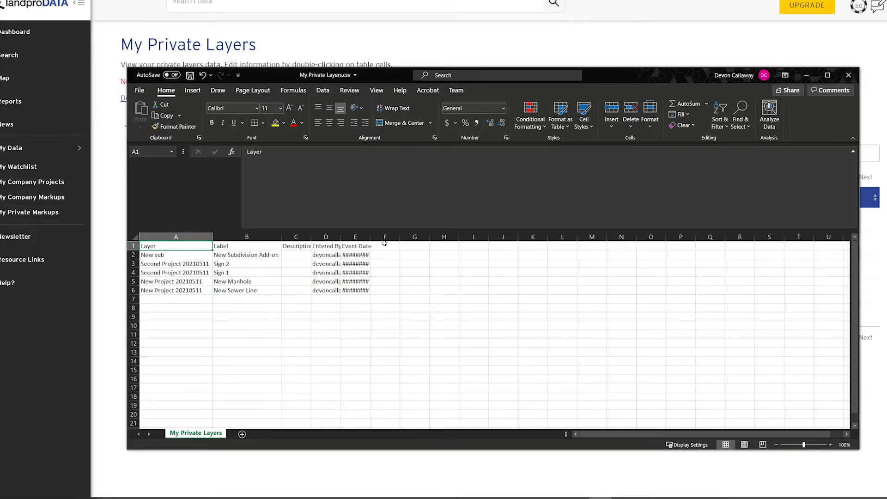
{"action": "double_click", "coordinate": [370, 237]}
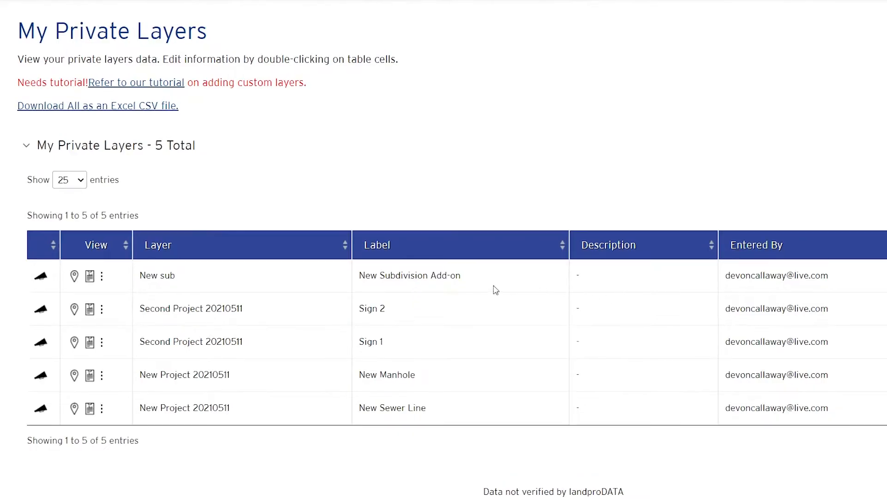
- View the New Sewer Line entry of the private layers list through its map, report and news options
{"action": "left_click", "coordinate": [73, 413]}
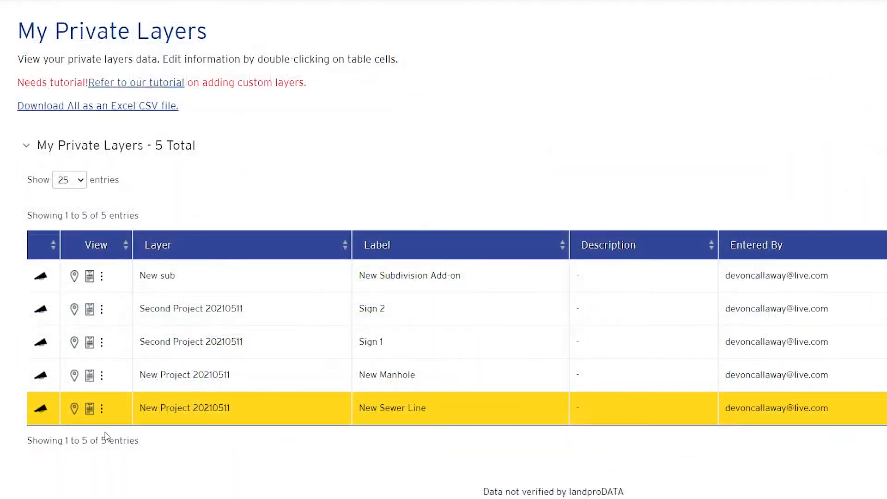
{"action": "left_click", "coordinate": [90, 409]}
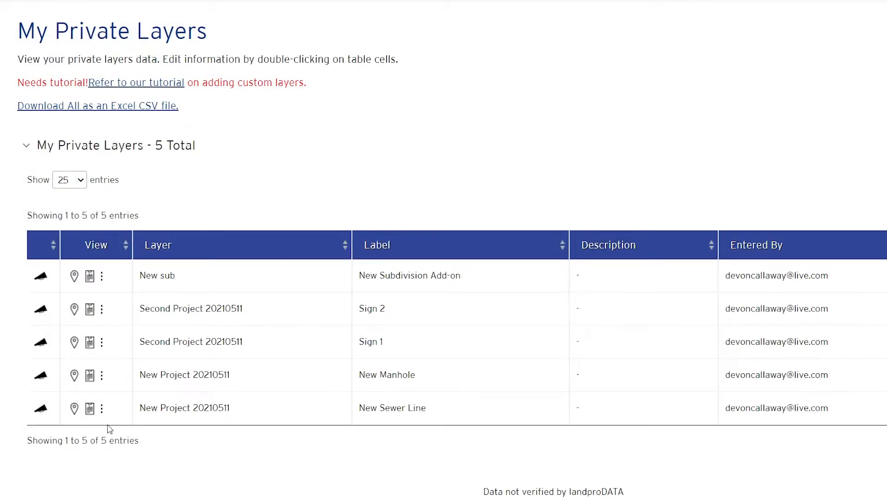
{"action": "left_click", "coordinate": [102, 410]}
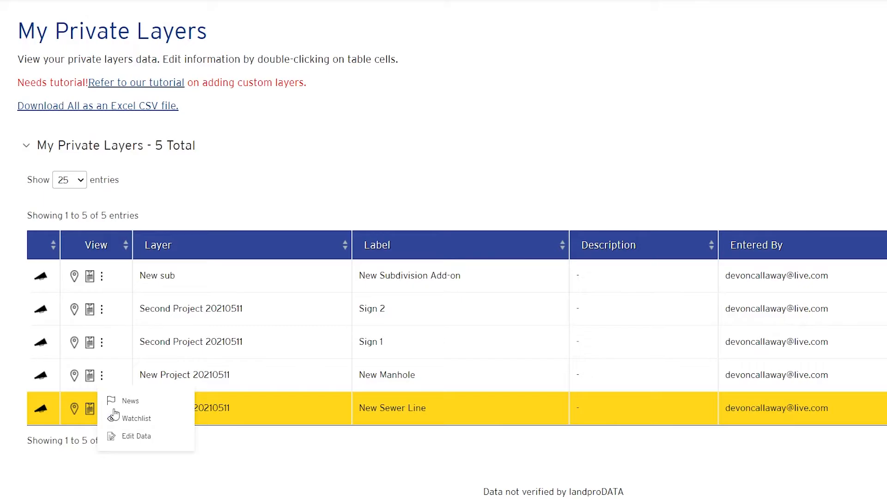
{"action": "left_click", "coordinate": [129, 402]}
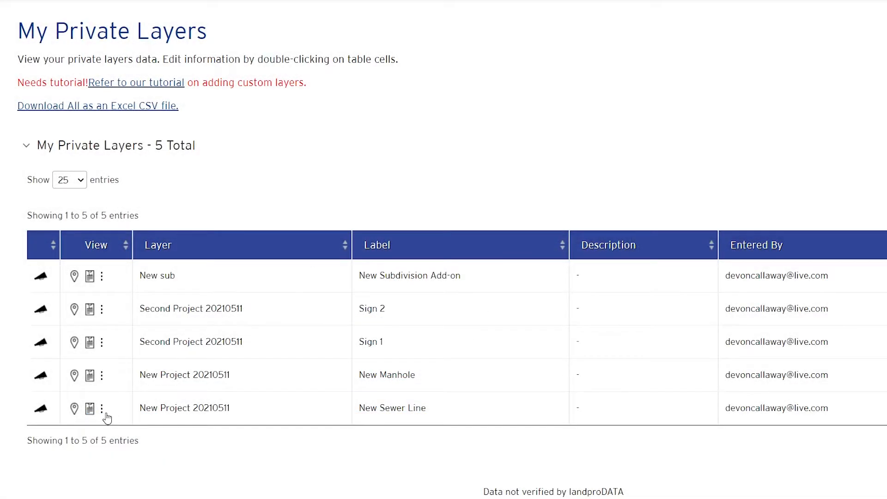
- Add the New Sewer Line entry to the watchlist
{"action": "left_click", "coordinate": [103, 413]}
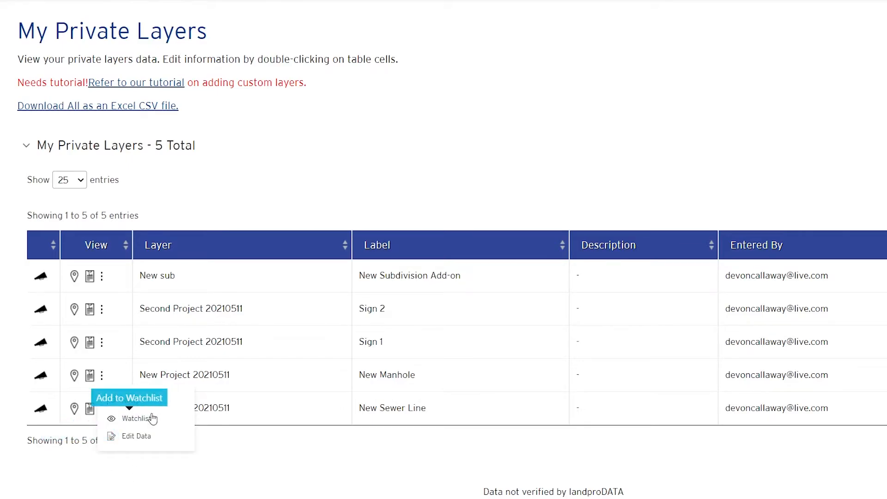
{"action": "left_click", "coordinate": [129, 418]}
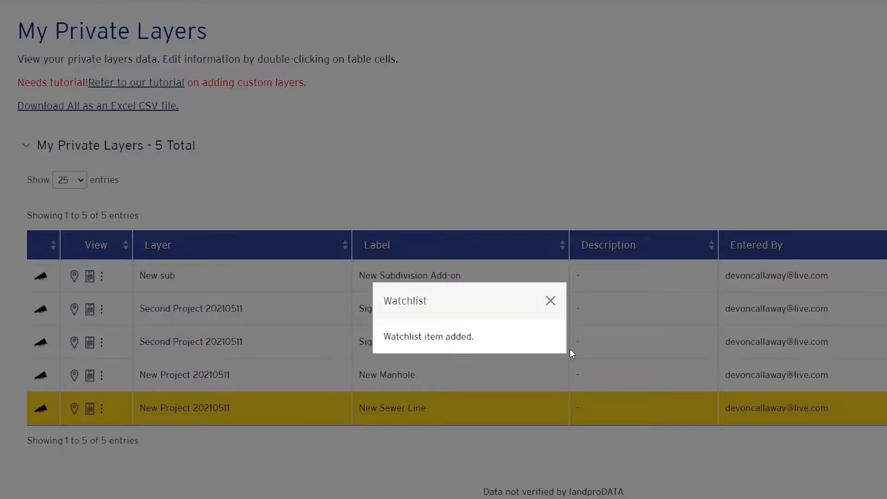
{"action": "left_click", "coordinate": [551, 302]}
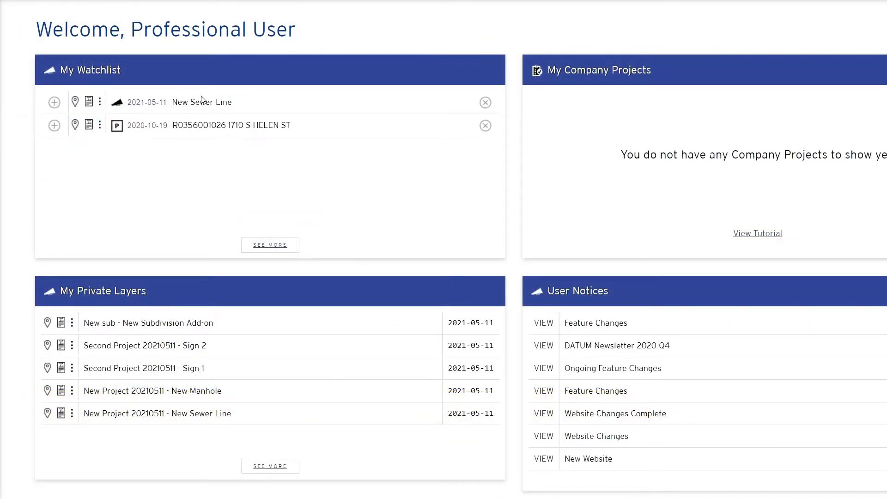
- Expand New Sewer Line in the dashboard's My Watchlist and look through its related items
{"action": "left_click", "coordinate": [54, 102]}
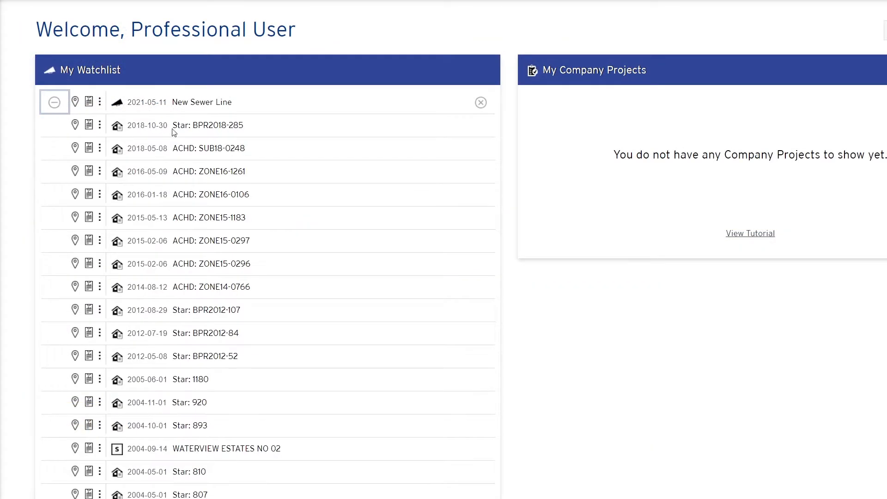
{"action": "scroll", "coordinate": [404, 182], "scroll_direction": "down", "scroll_amount": 4}
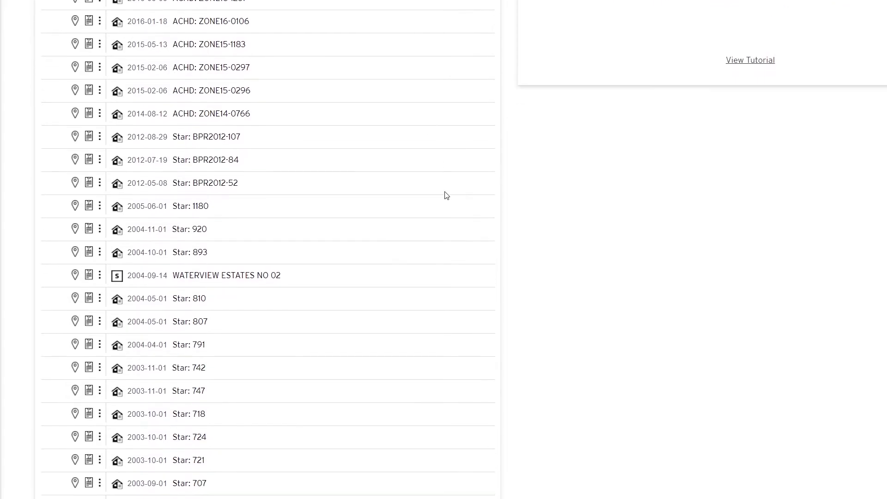
{"action": "scroll", "coordinate": [446, 197], "scroll_direction": "up", "scroll_amount": 4}
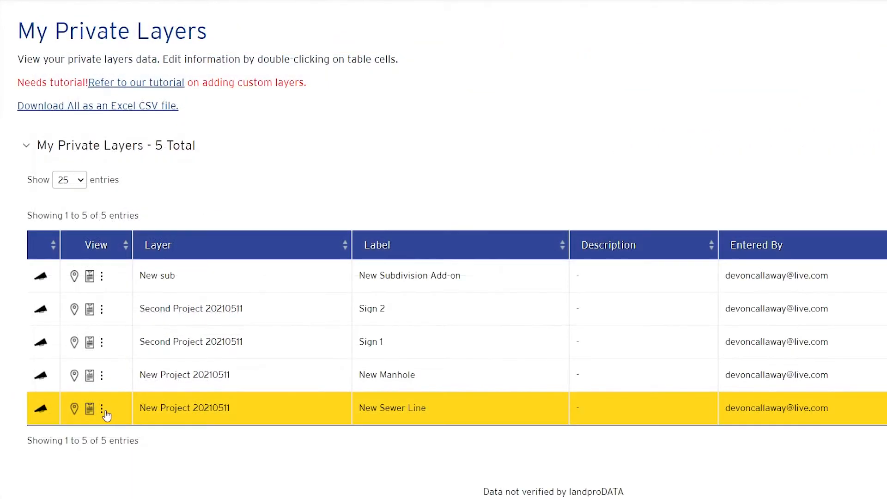
- Edit the data of the New Sewer Line entry, setting its Length to 500m, and submit the change
{"action": "left_click", "coordinate": [102, 408]}
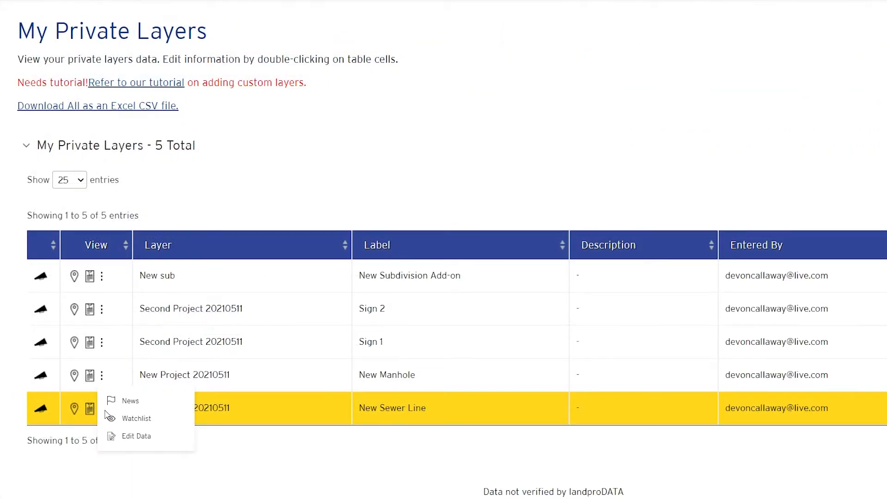
{"action": "left_click", "coordinate": [134, 436]}
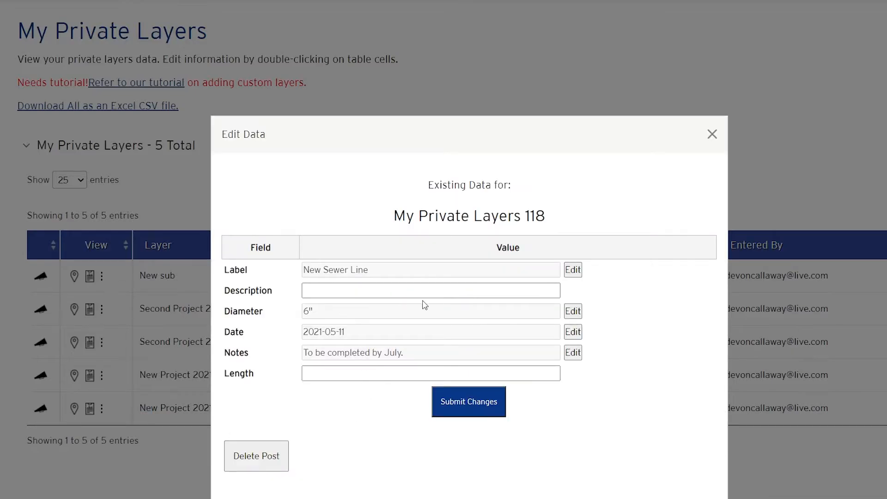
{"action": "left_click", "coordinate": [357, 371]}
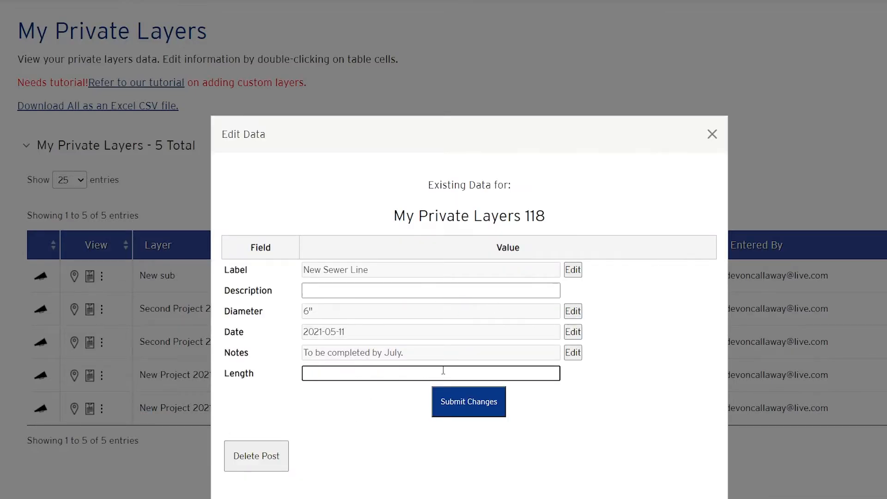
{"action": "type", "text": "500m"}
{"action": "left_click", "coordinate": [494, 404]}
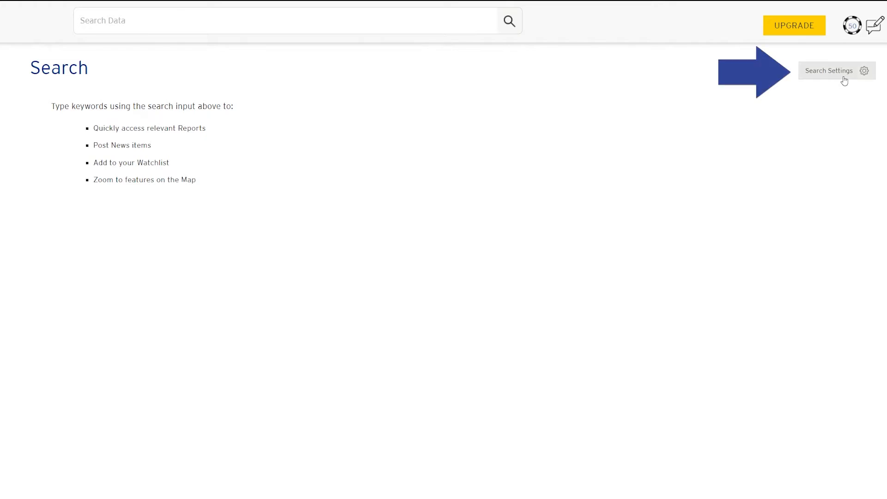
- Include My Company Layers and My Private Layers in the data types of the search filter
{"action": "left_click", "coordinate": [844, 81]}
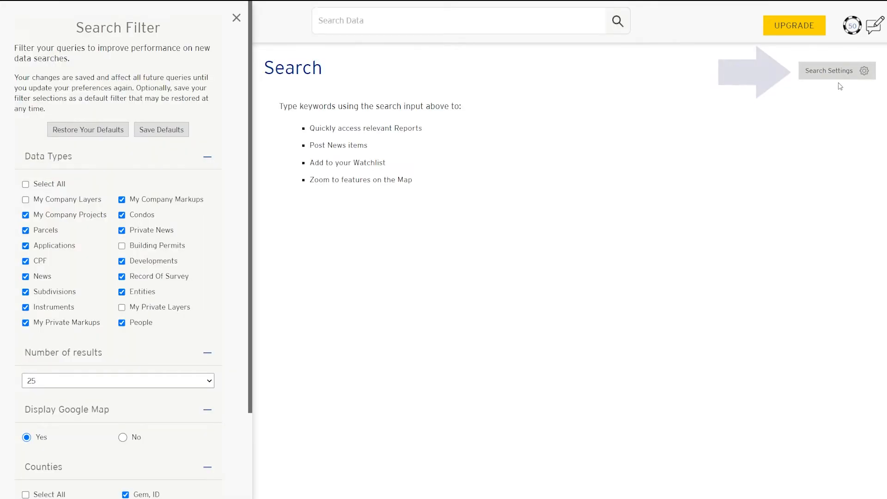
{"action": "left_click", "coordinate": [26, 200]}
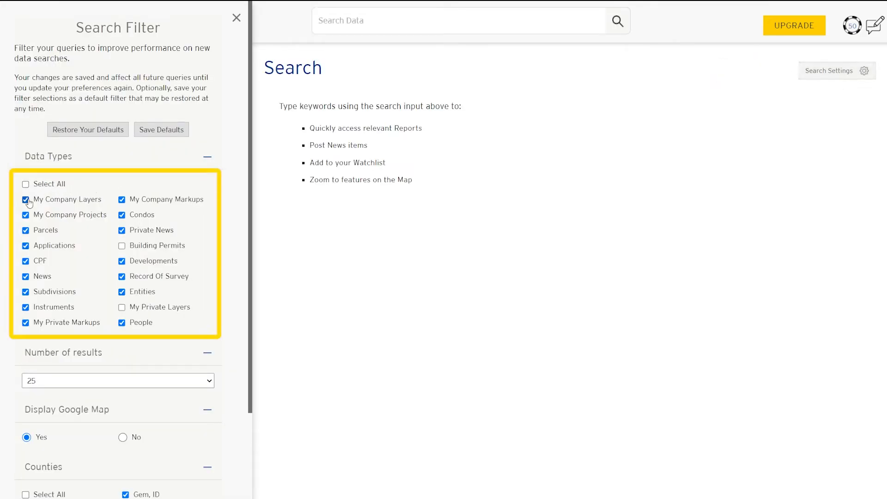
{"action": "left_click", "coordinate": [122, 308]}
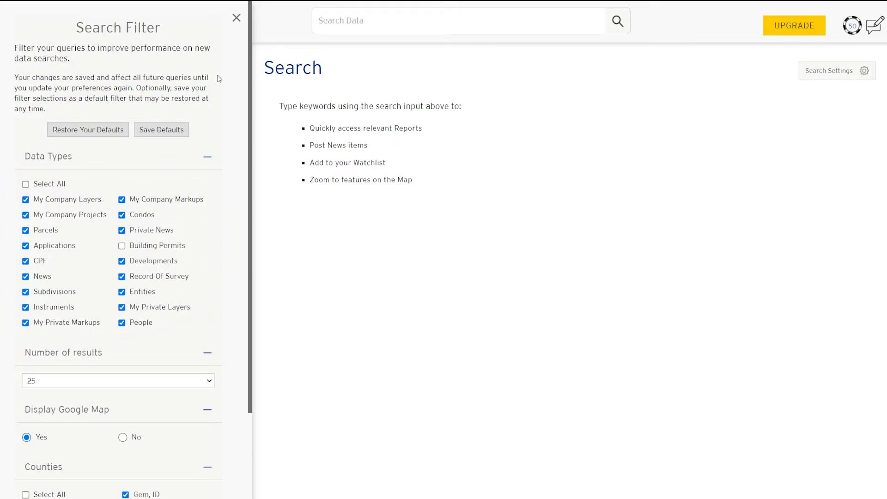
{"action": "left_click", "coordinate": [236, 19]}
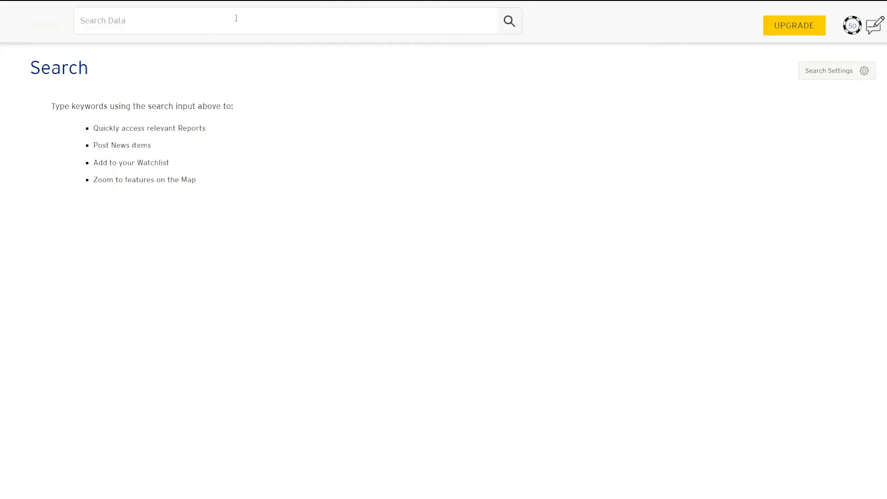
- Search the data for "sewer line" and bring up the additional tools for the matching private layer entry
{"action": "left_click", "coordinate": [319, 29]}
{"action": "type", "text": "sewer"}
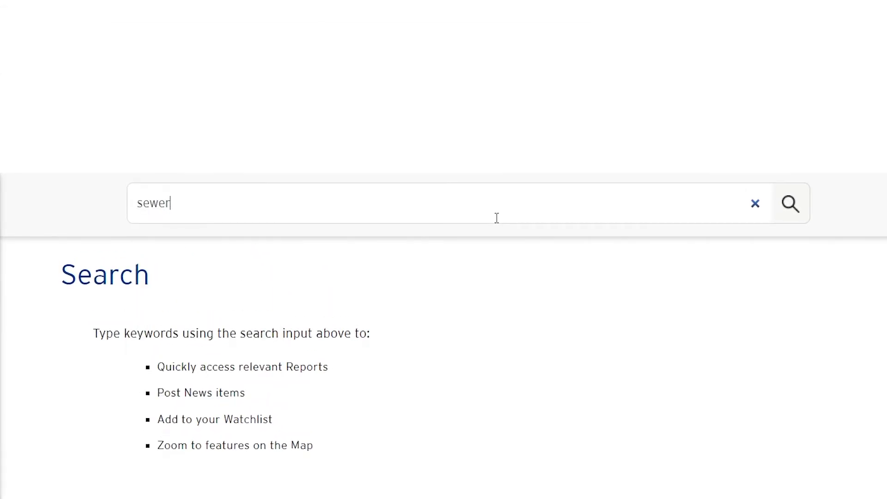
{"action": "type", "text": " line"}
{"action": "key", "text": "Return"}
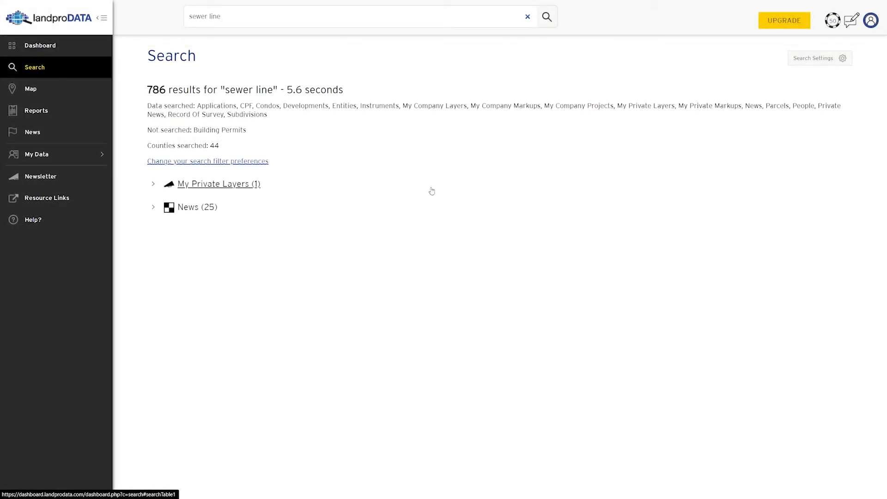
{"action": "left_click", "coordinate": [155, 184]}
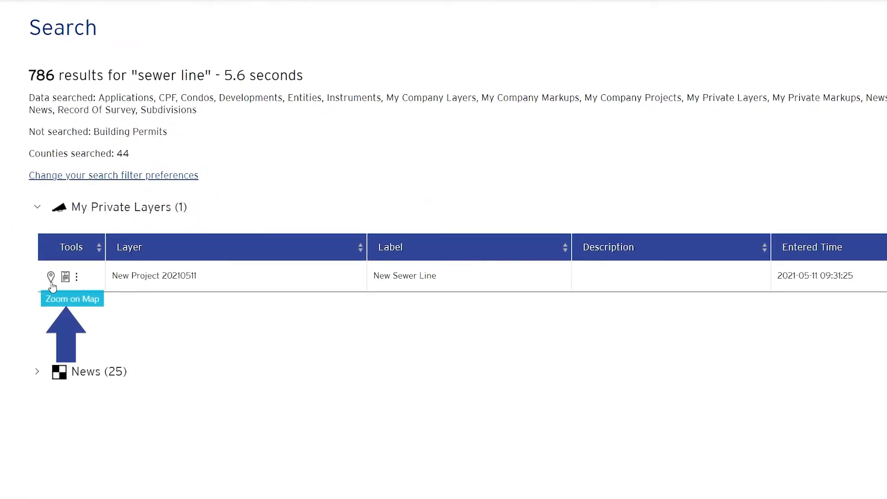
{"action": "left_click", "coordinate": [76, 277]}
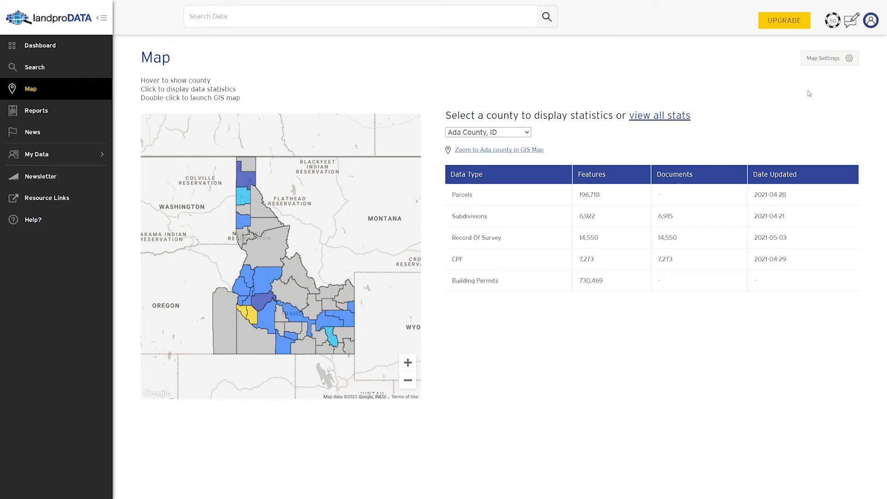
- In the map settings' custom layers, switch off the visibility of the Second Project 20210511 and New sub private layers
{"action": "left_click", "coordinate": [827, 59]}
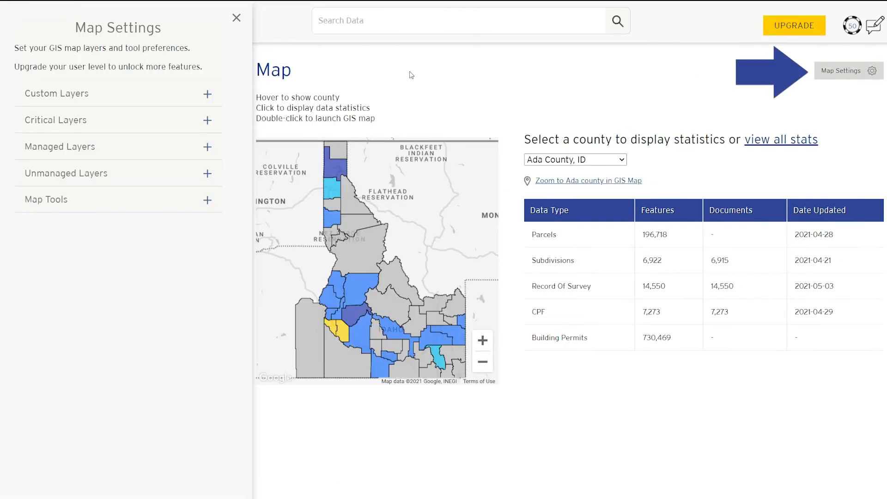
{"action": "left_click", "coordinate": [157, 95]}
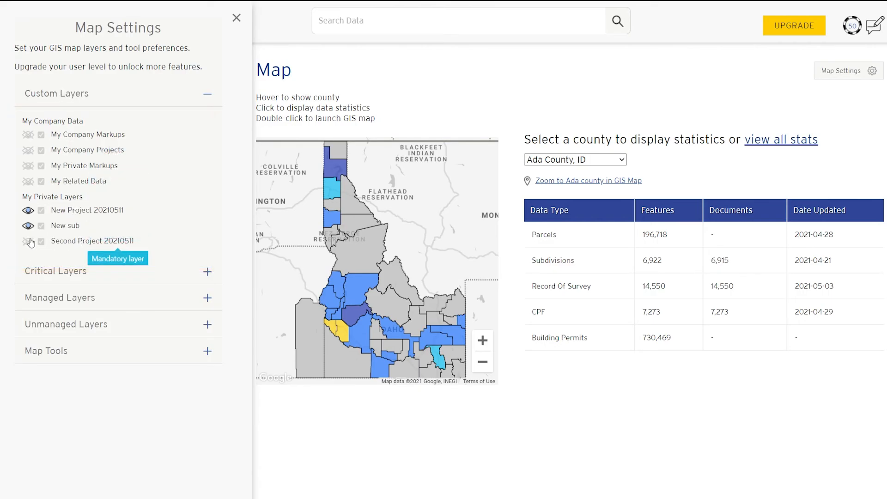
{"action": "left_click", "coordinate": [27, 225]}
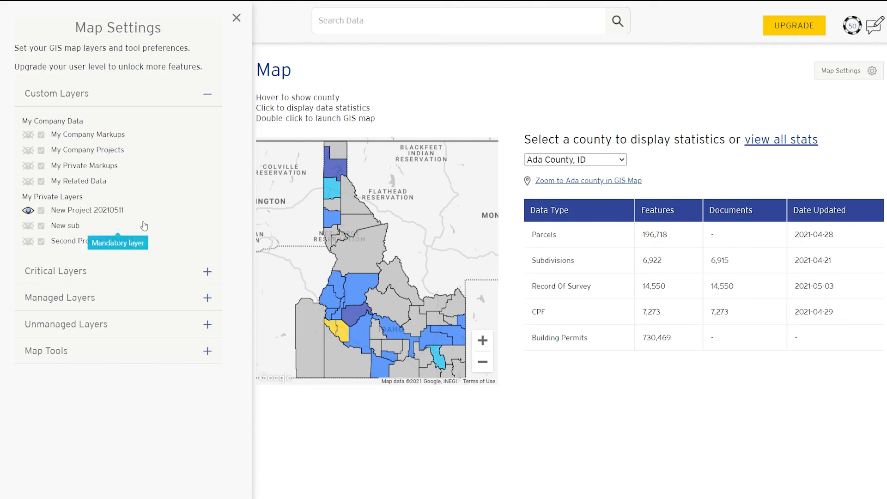